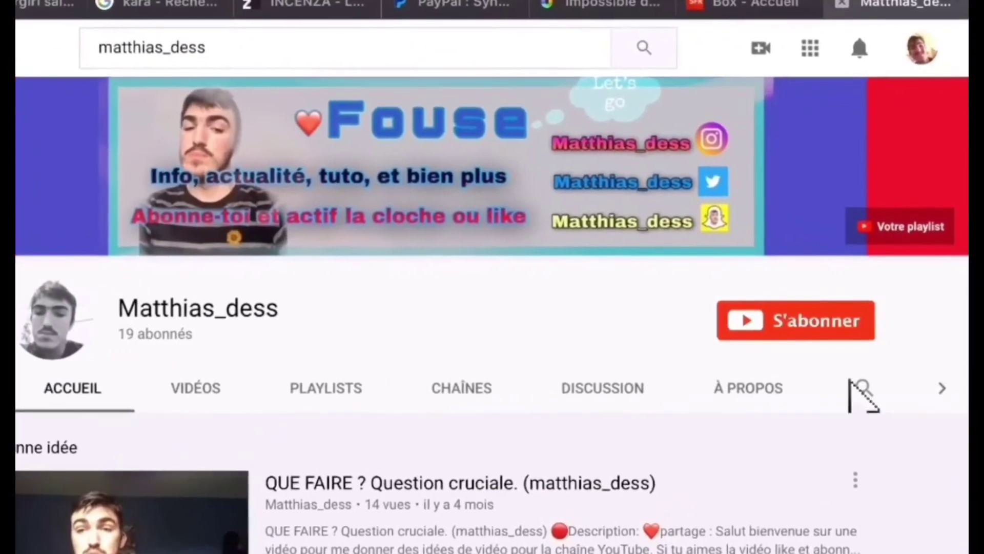
click(808, 331)
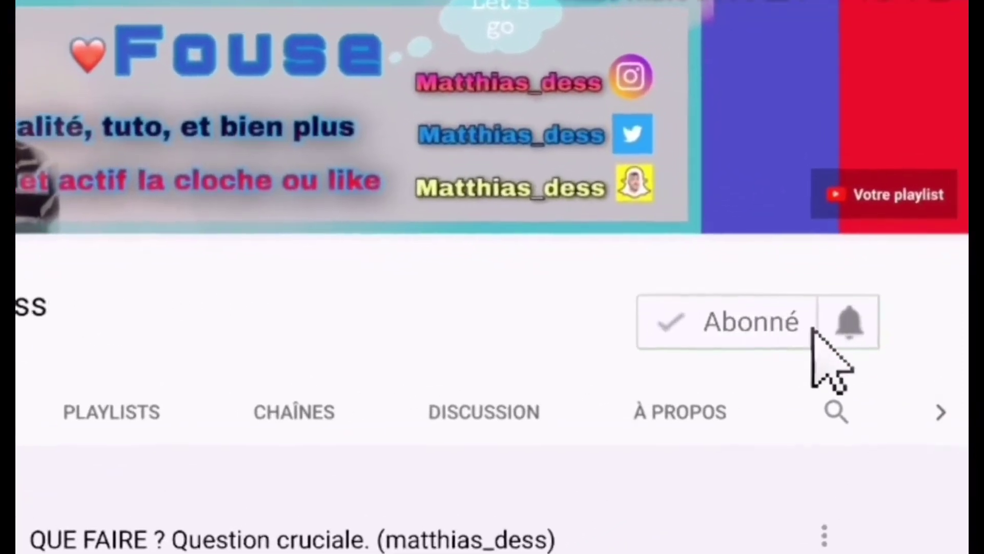
click(823, 331)
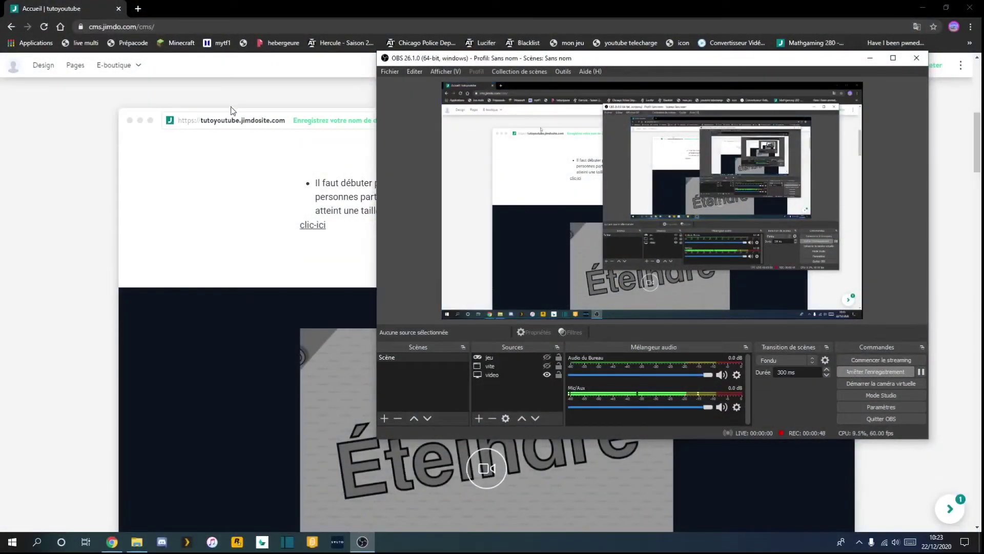
Step: In the Jimdo site editor, examine the text block layouts available for insertion below the "tuto youtube" block and close the picker
click(231, 117)
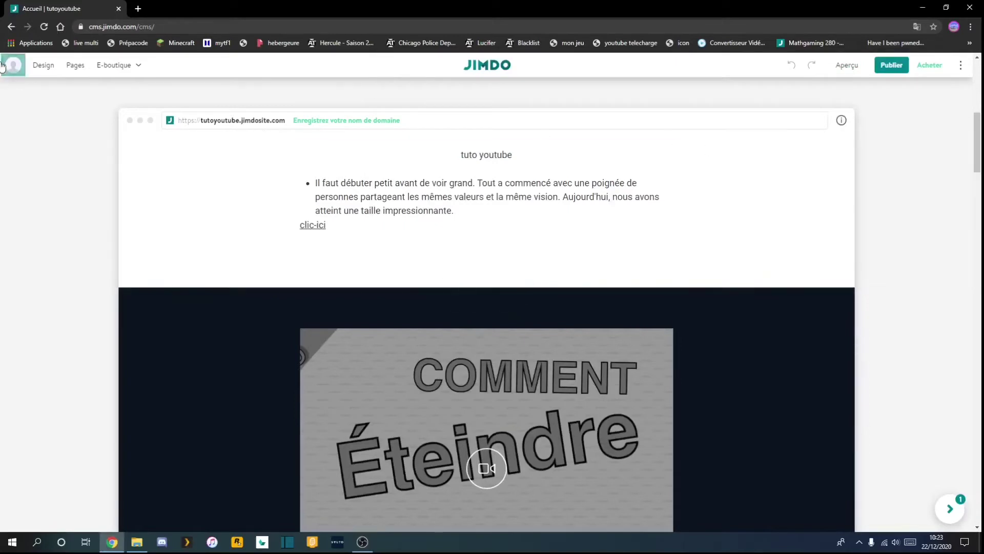
scroll(177, 188, down, 2)
mouse_move(127, 217)
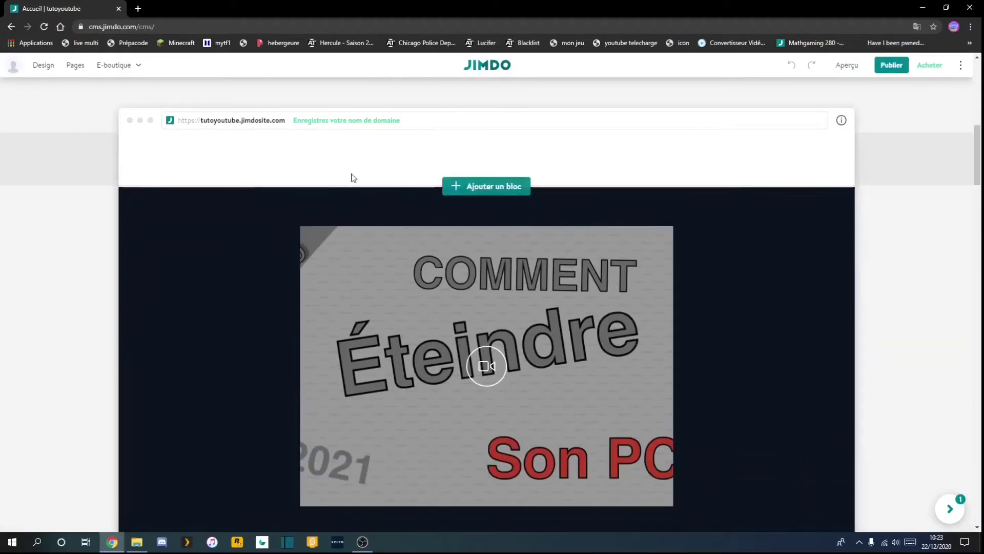
click(499, 188)
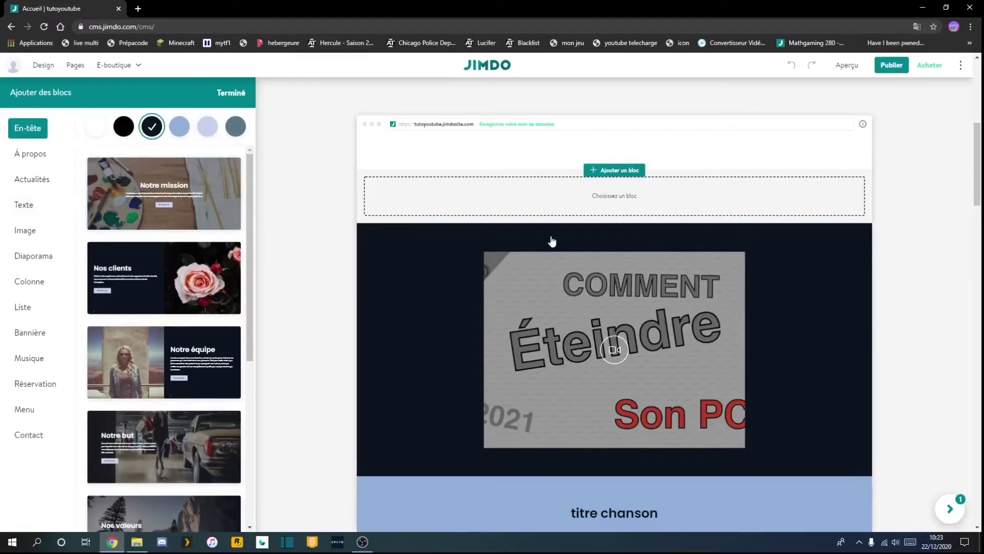
scroll(615, 225, up, 4)
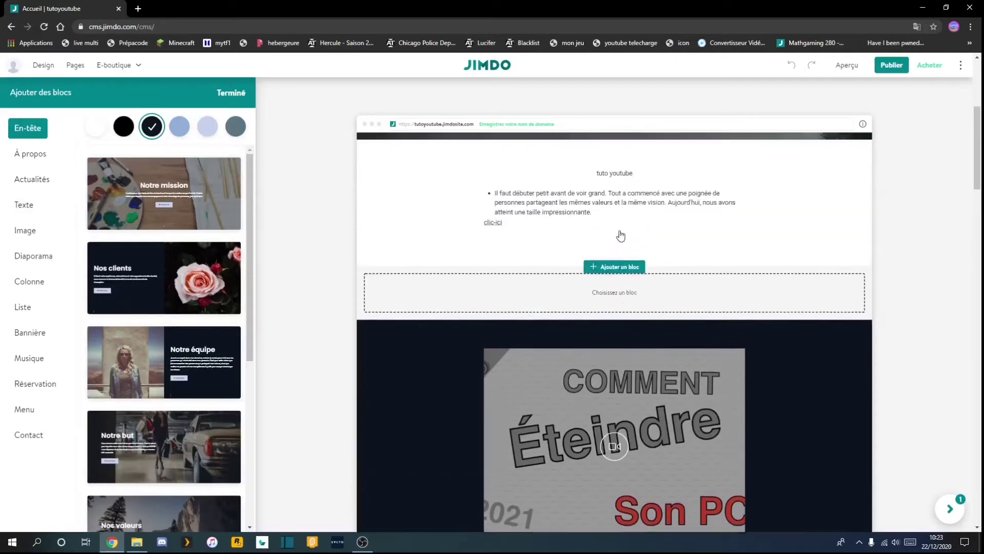
click(22, 207)
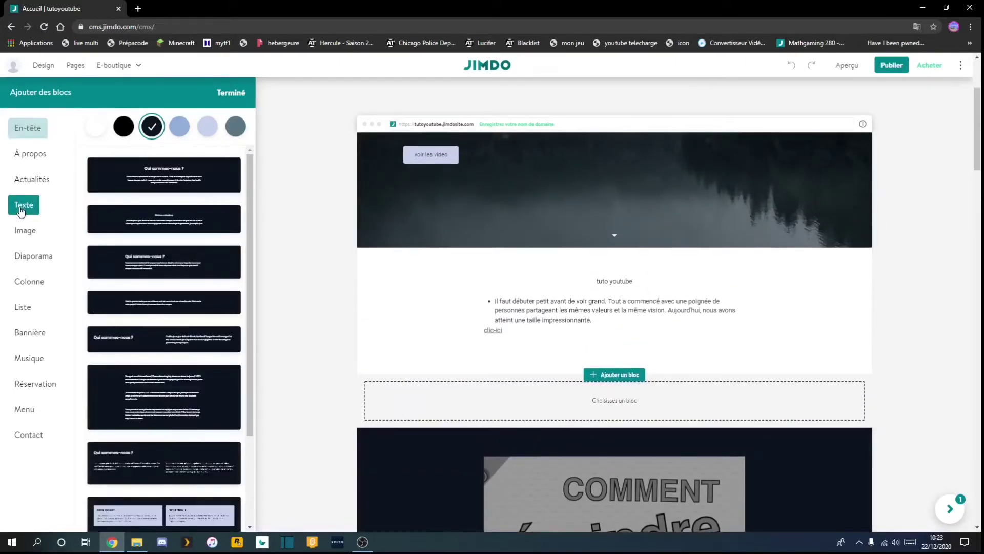
scroll(176, 310, down, 1)
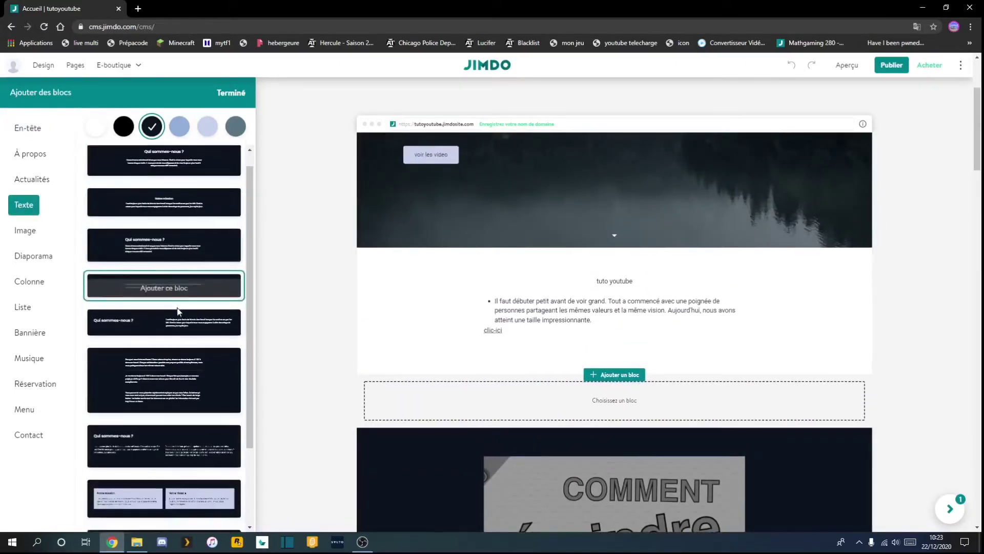
scroll(179, 311, up, 1)
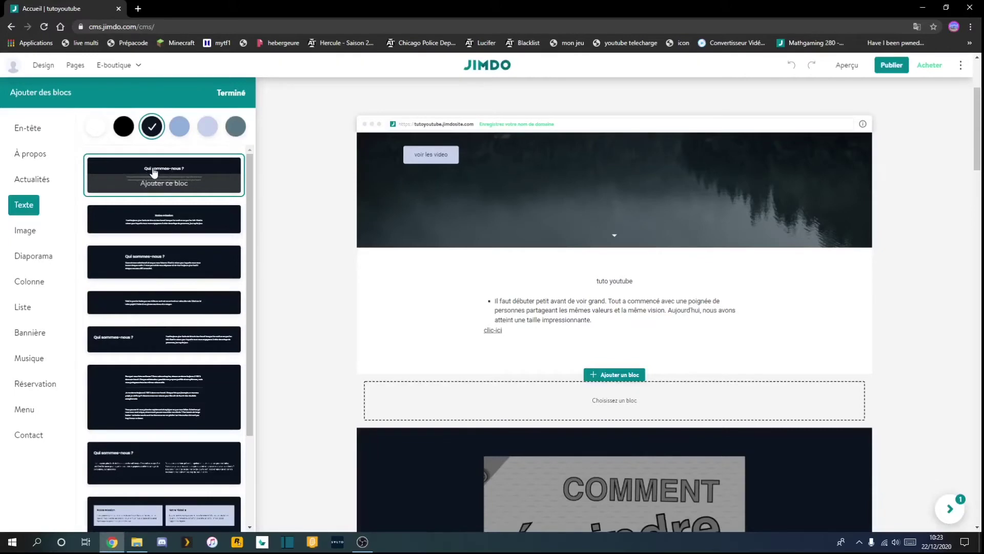
click(236, 94)
Step: Show the Image/Vidéo element in the "tuto youtube" text block
scroll(488, 359, down, 2)
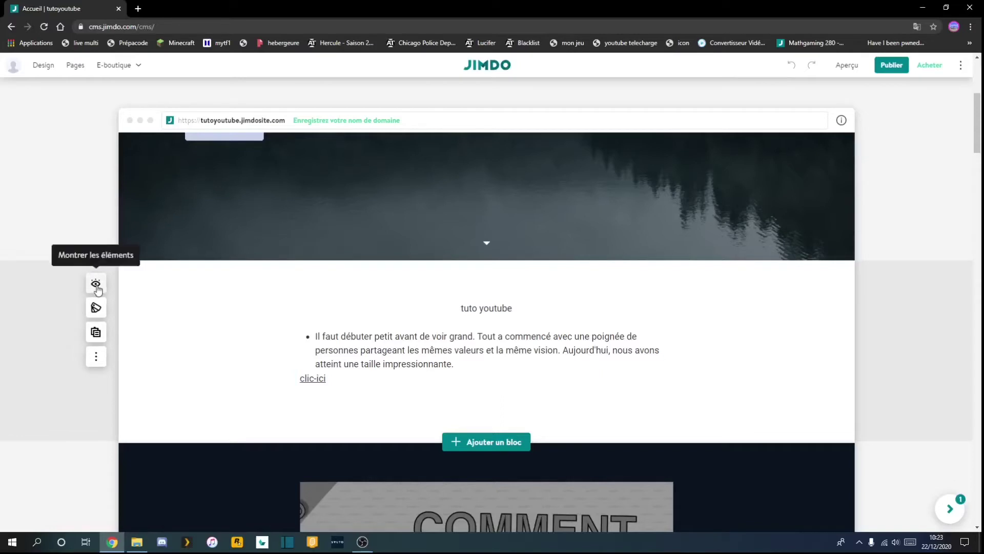
scroll(235, 415, down, 2)
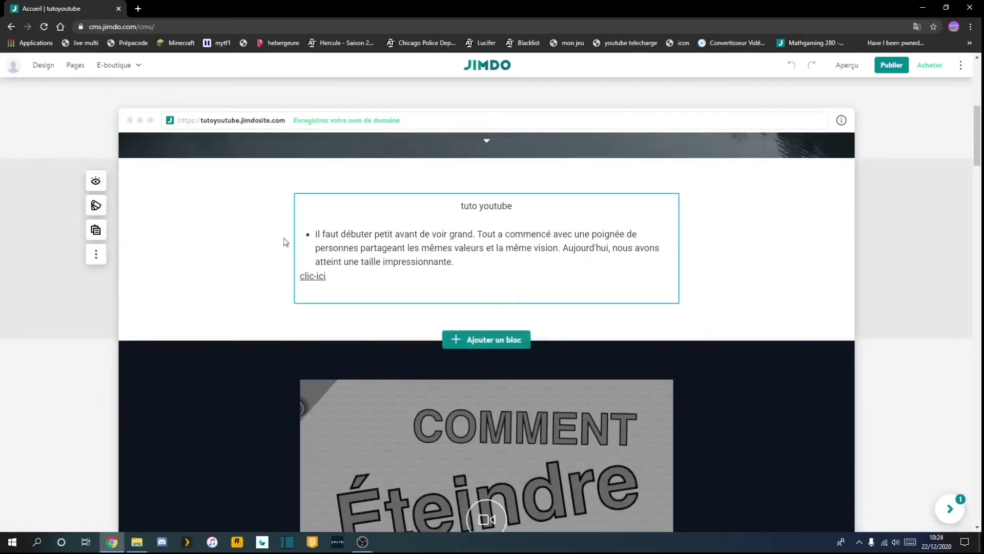
click(95, 183)
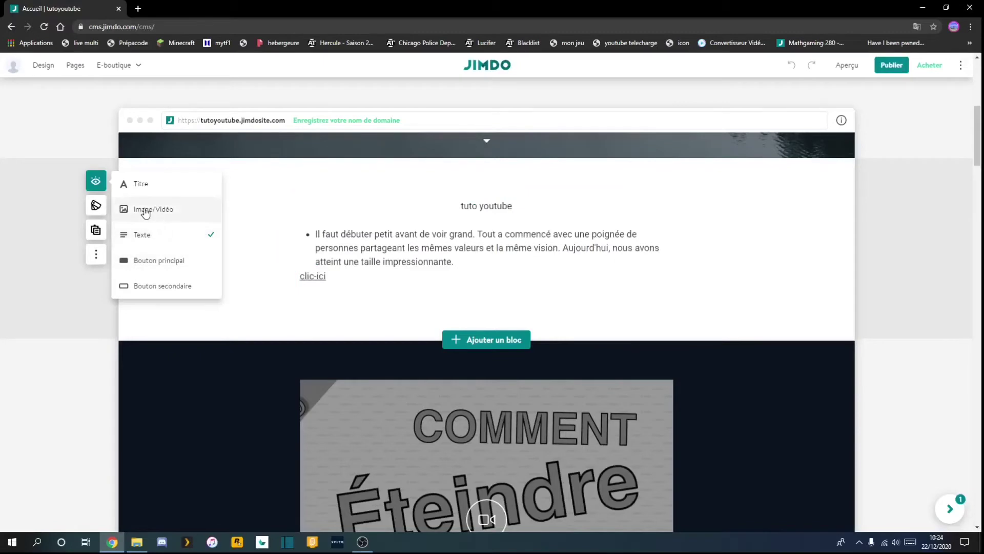
click(180, 214)
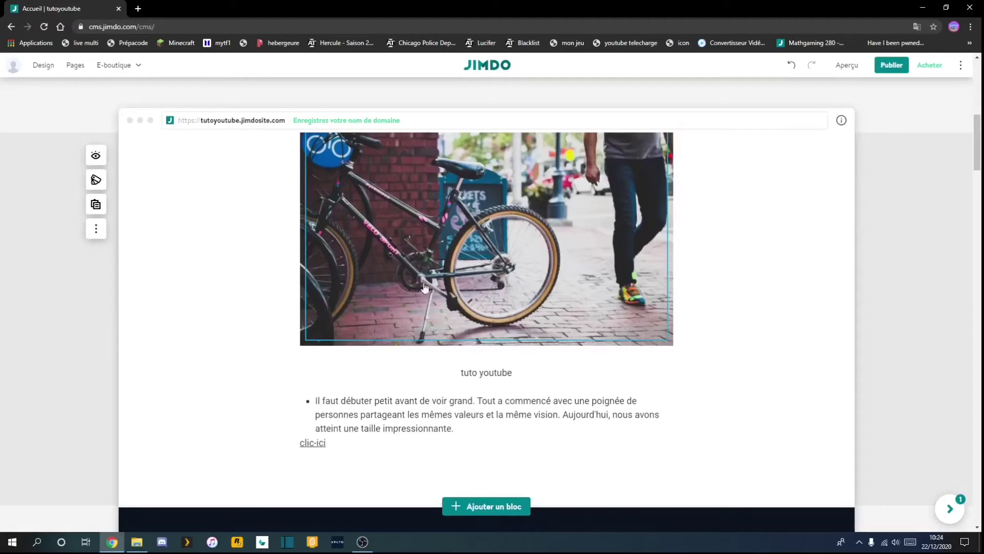
Step: Open the YouTube or Vimeo link entry for the bicycle image in the "tuto youtube" block
scroll(433, 300, up, 2)
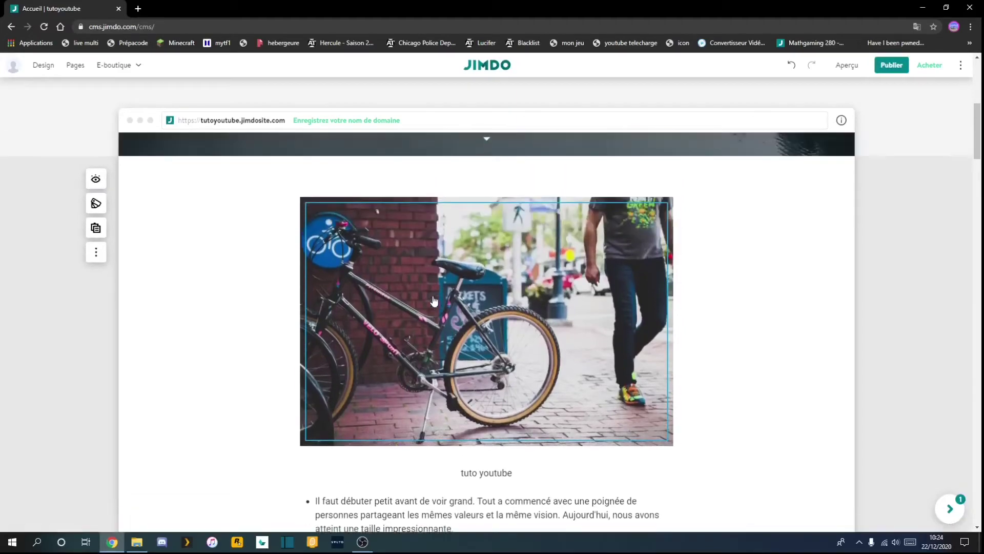
click(523, 287)
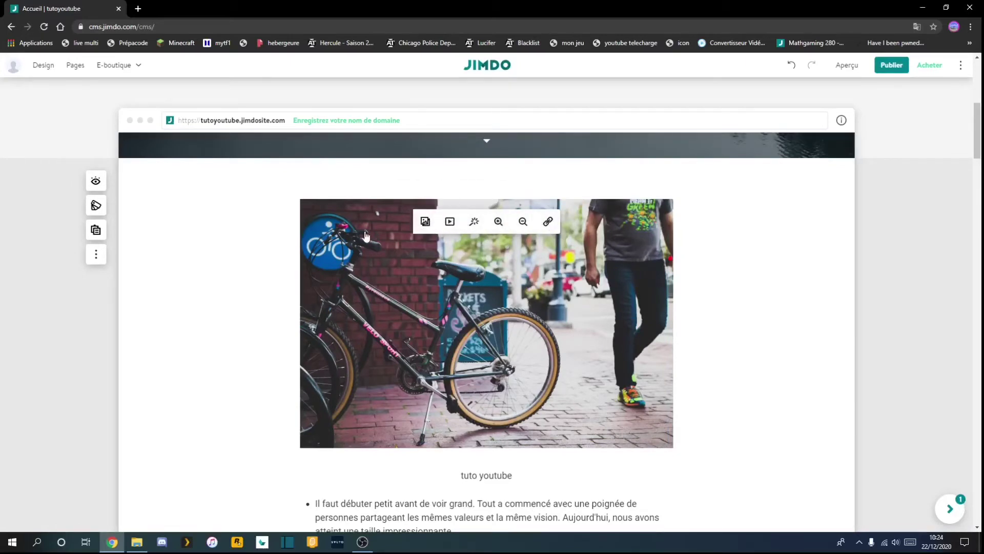
click(451, 222)
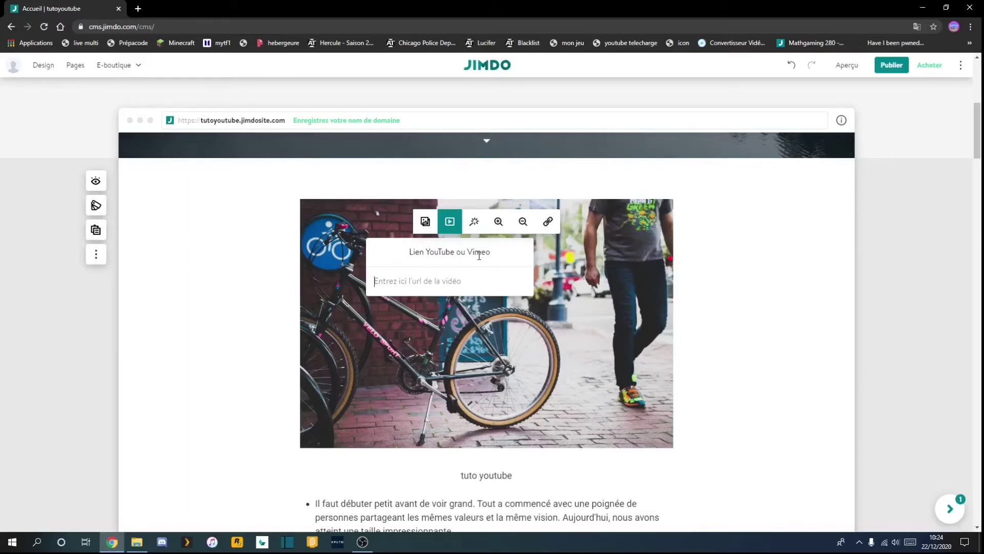
Step: Show both the main button and the secondary button in the "tuto youtube" block
click(96, 181)
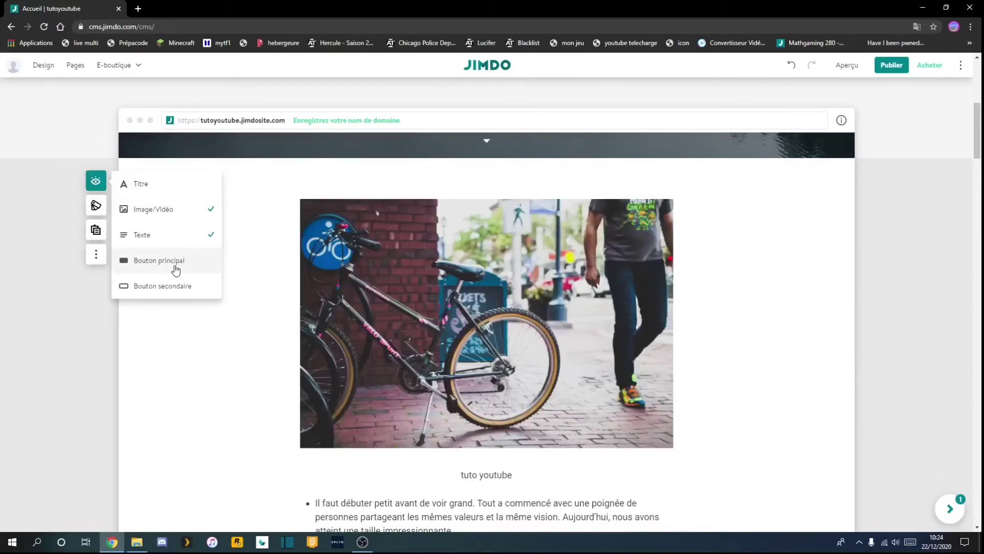
click(176, 270)
scroll(213, 281, down, 3)
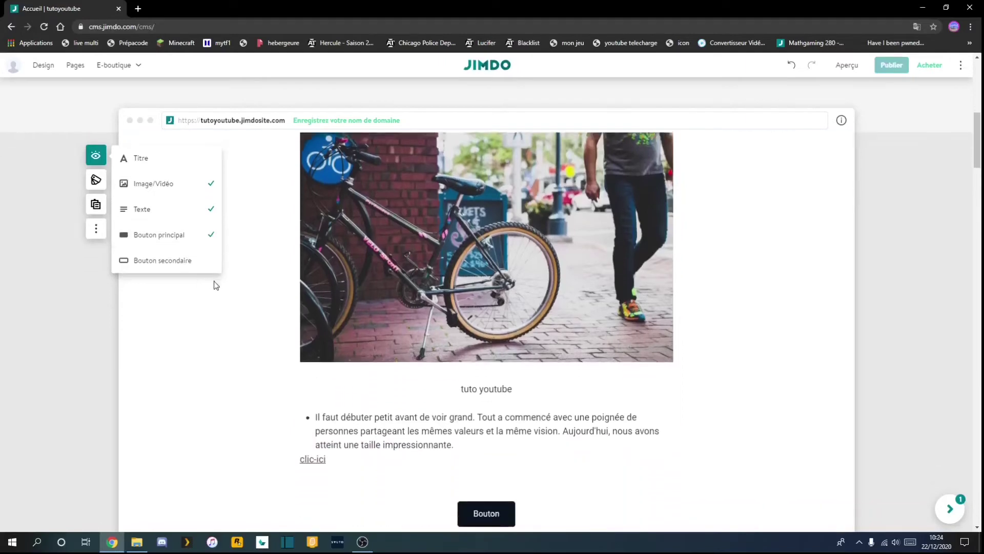
click(95, 156)
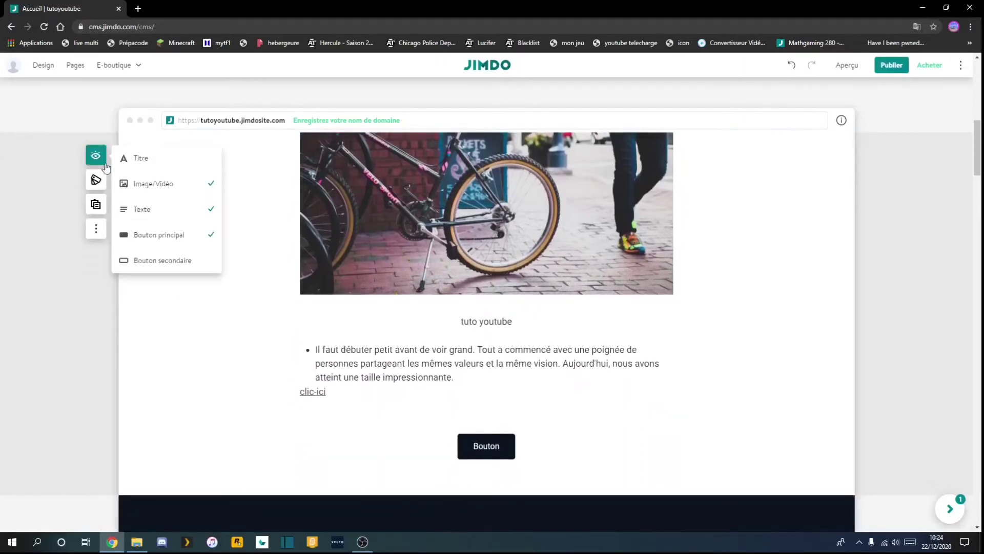
click(126, 260)
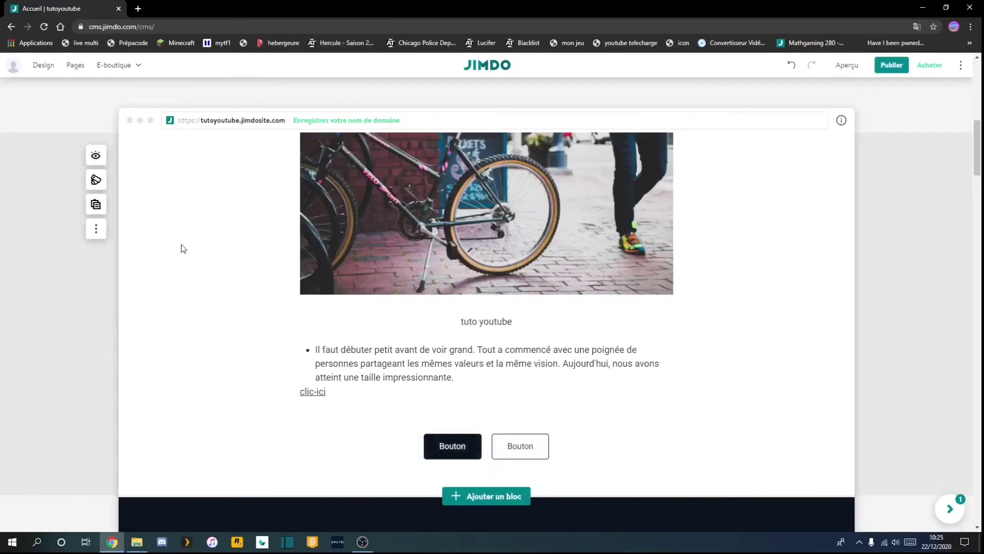
Step: Show the title element above the block's image and enter "hhhhhh" as its text
click(95, 155)
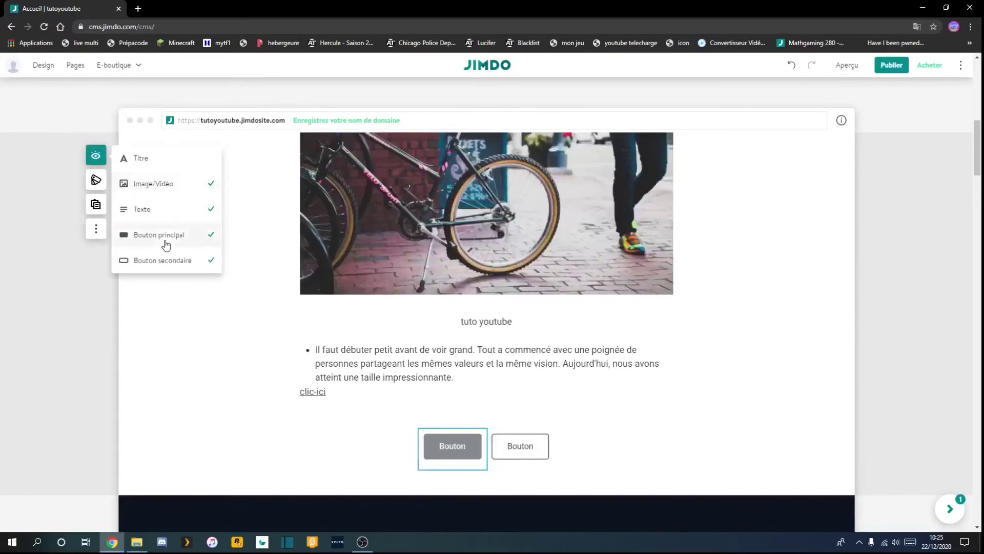
click(163, 165)
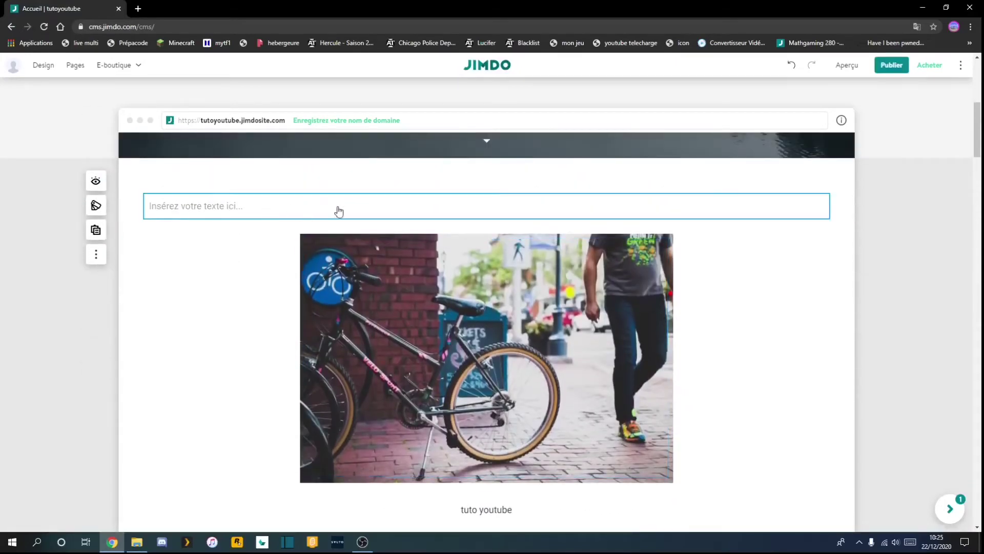
click(369, 206)
text(hhhhhh)
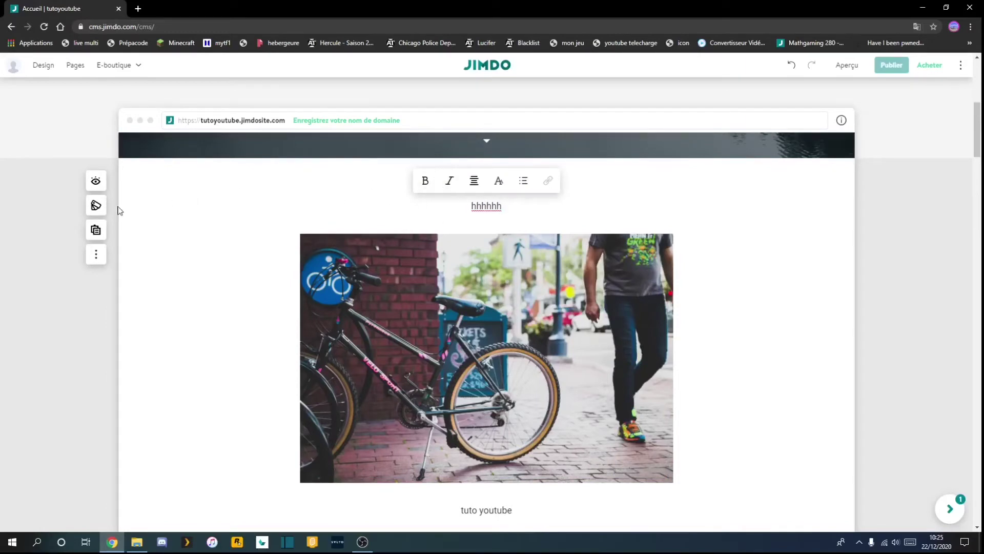
click(97, 186)
scroll(189, 248, down, 2)
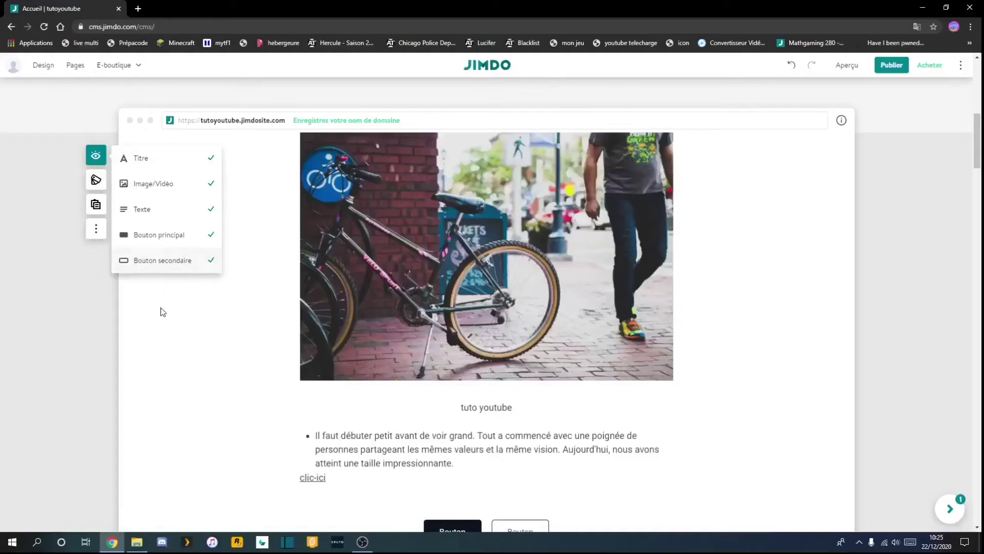
click(121, 219)
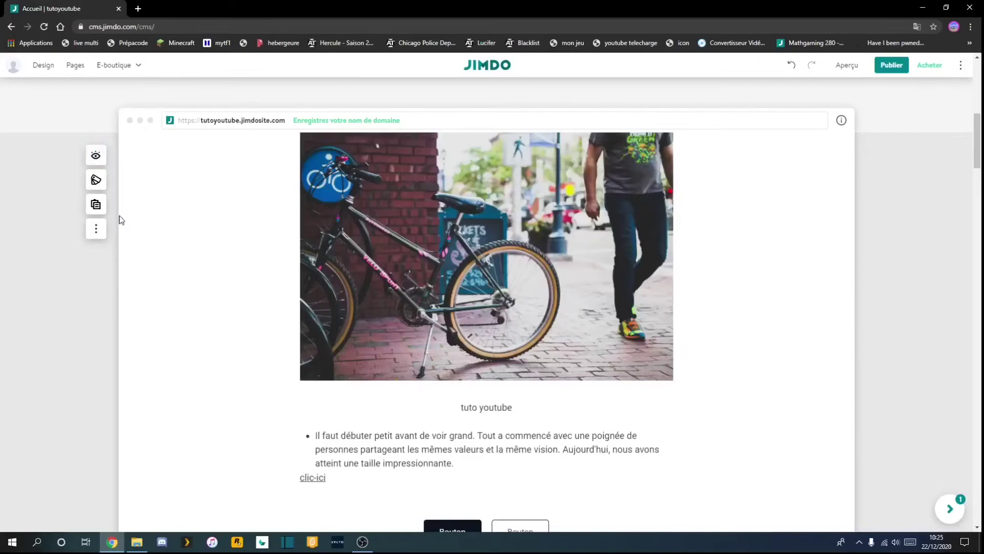
Step: Browse the Texte, Image and Diaporama block designs and apply the Liste design with small images beside each text to the "tuto youtube" block
click(96, 180)
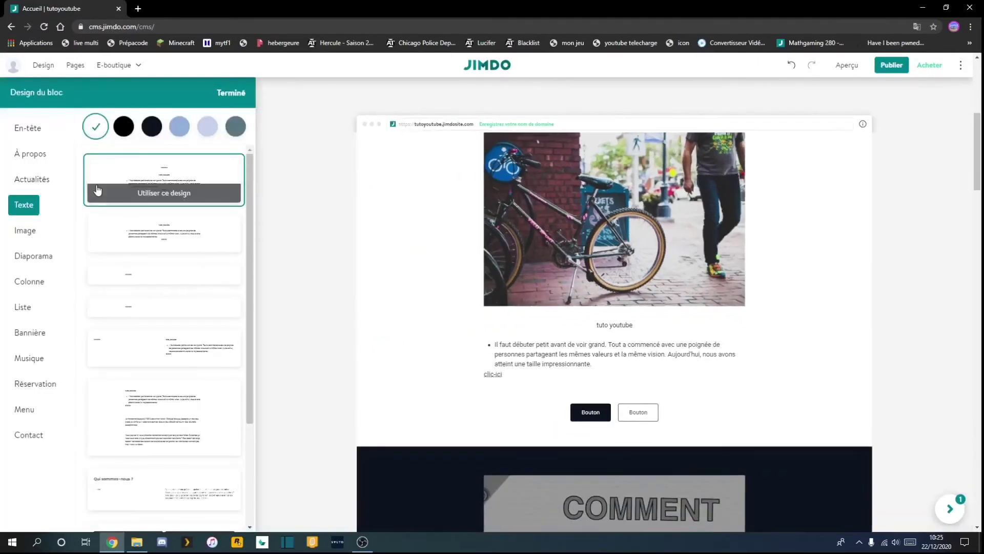
scroll(140, 308, down, 3)
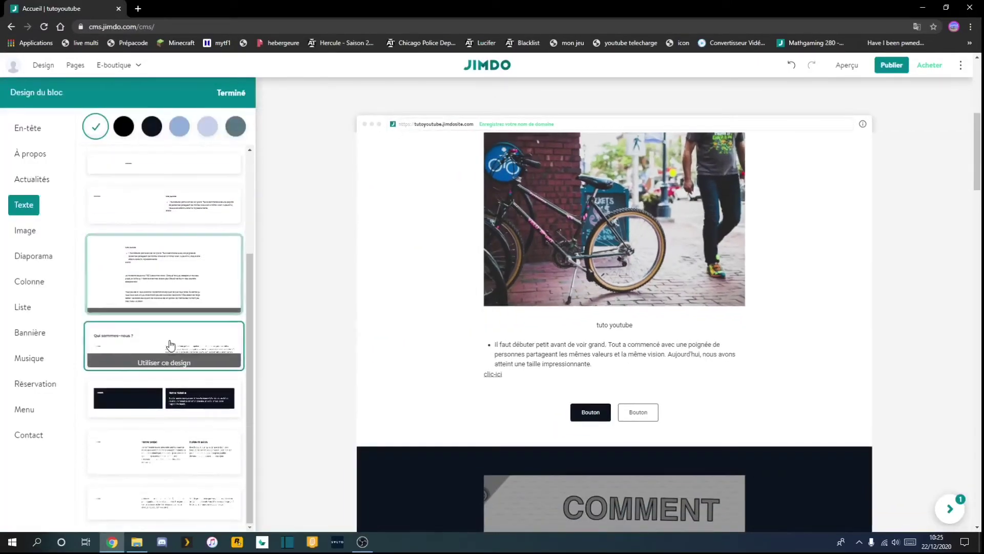
scroll(155, 500, up, 4)
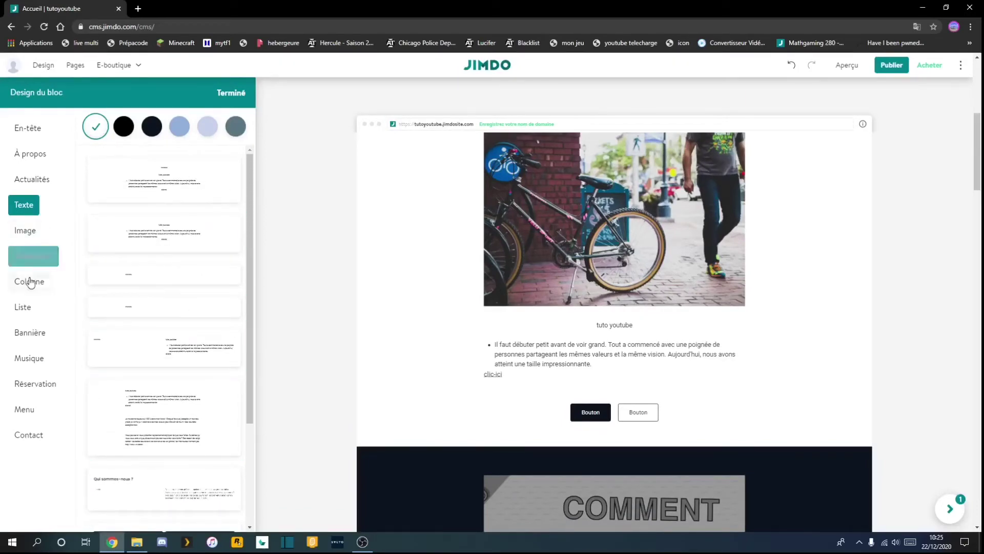
click(23, 240)
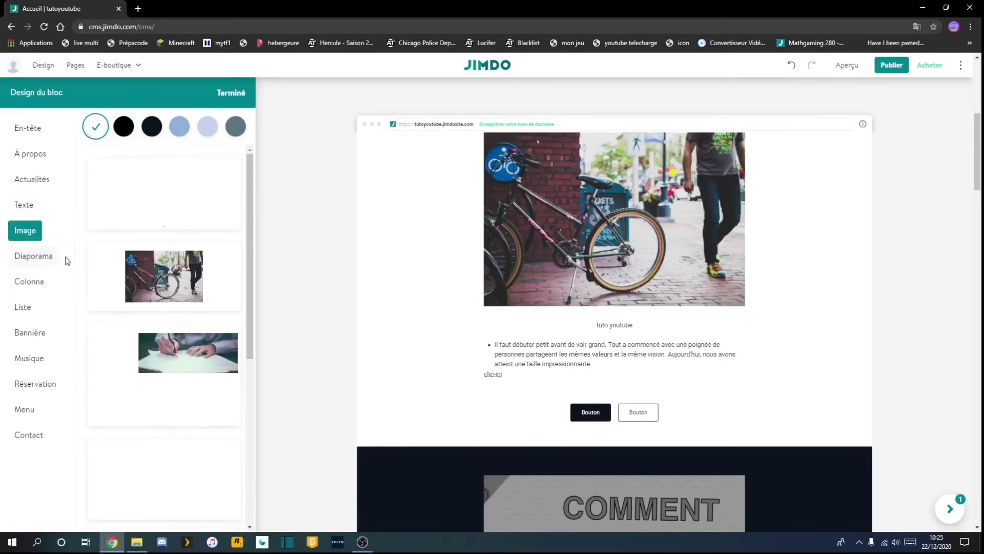
scroll(168, 371, down, 3)
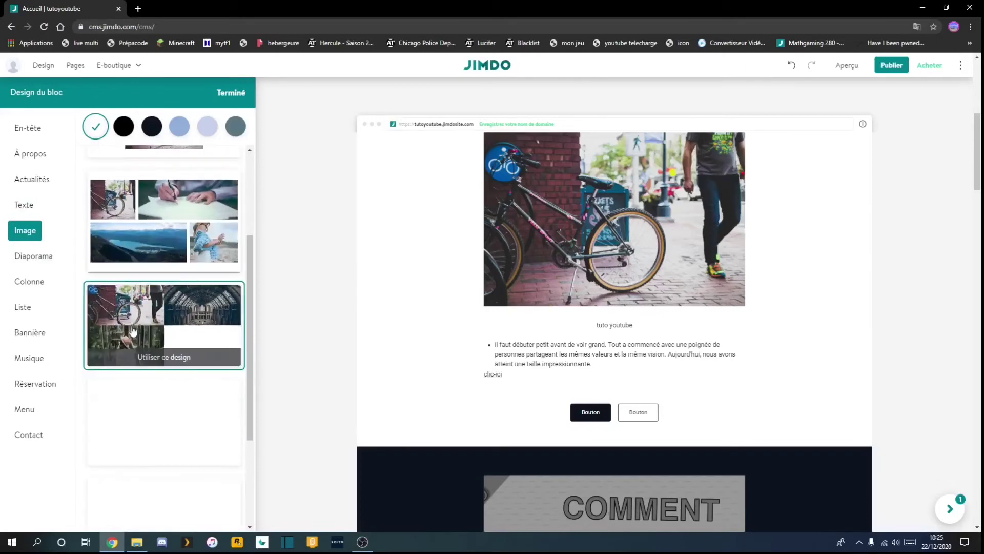
click(42, 258)
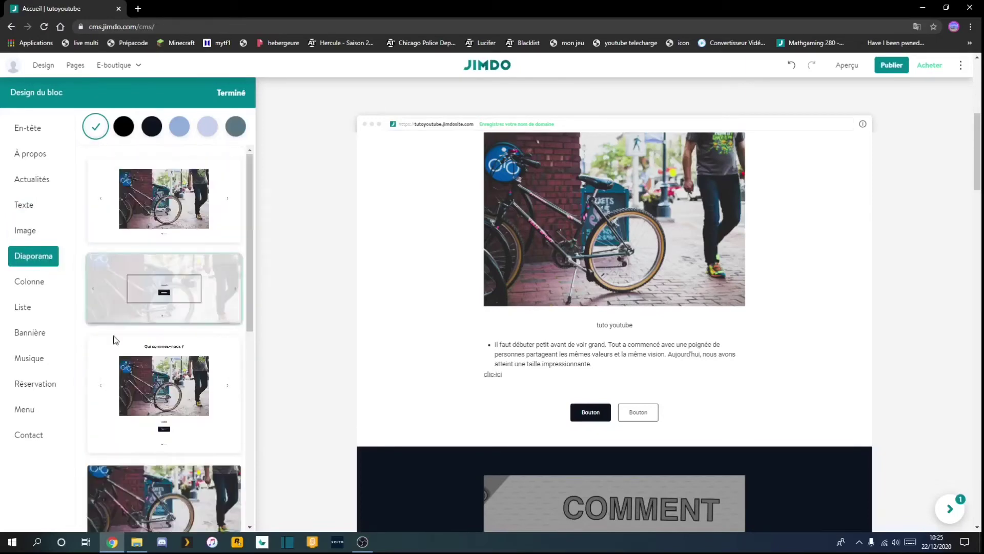
scroll(115, 341, down, 2)
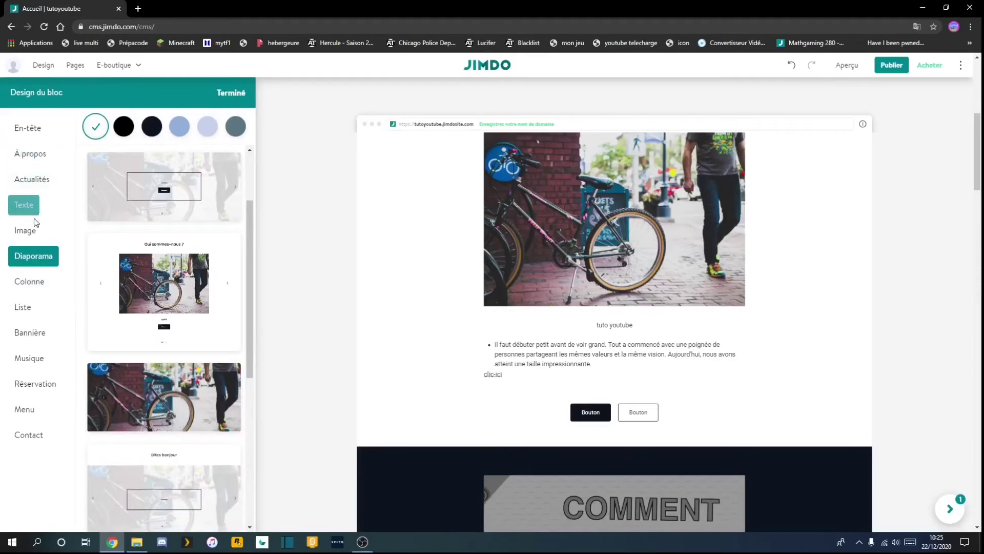
click(23, 306)
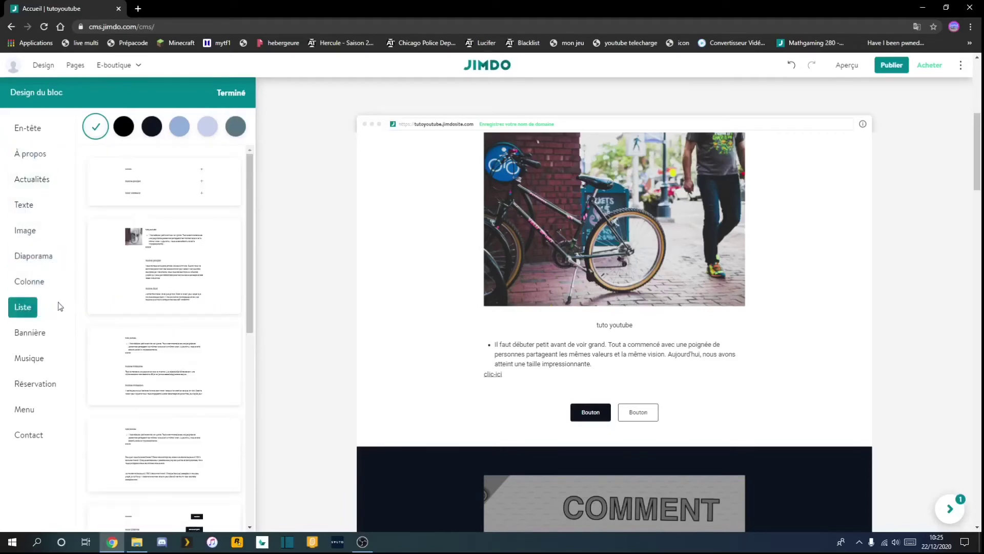
mouse_move(140, 279)
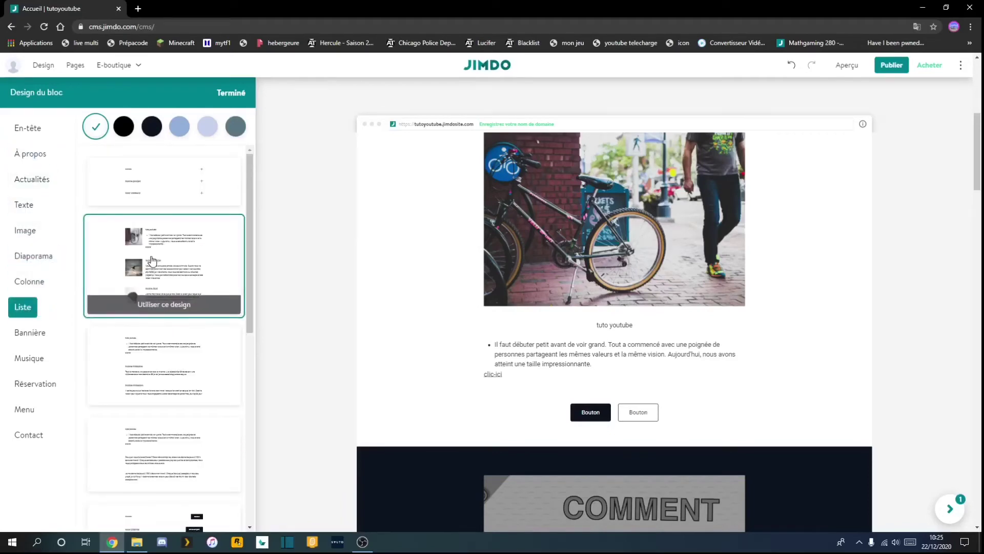
click(151, 261)
scroll(436, 254, up, 5)
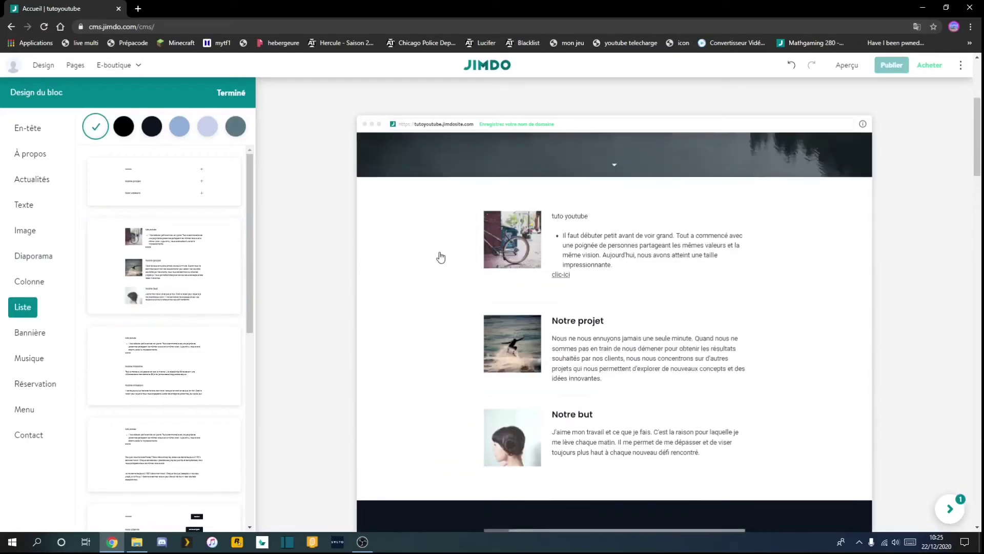
Step: Finish the block design and show the main button under each item of the "tuto youtube" list block
scroll(428, 269, down, 1)
click(425, 288)
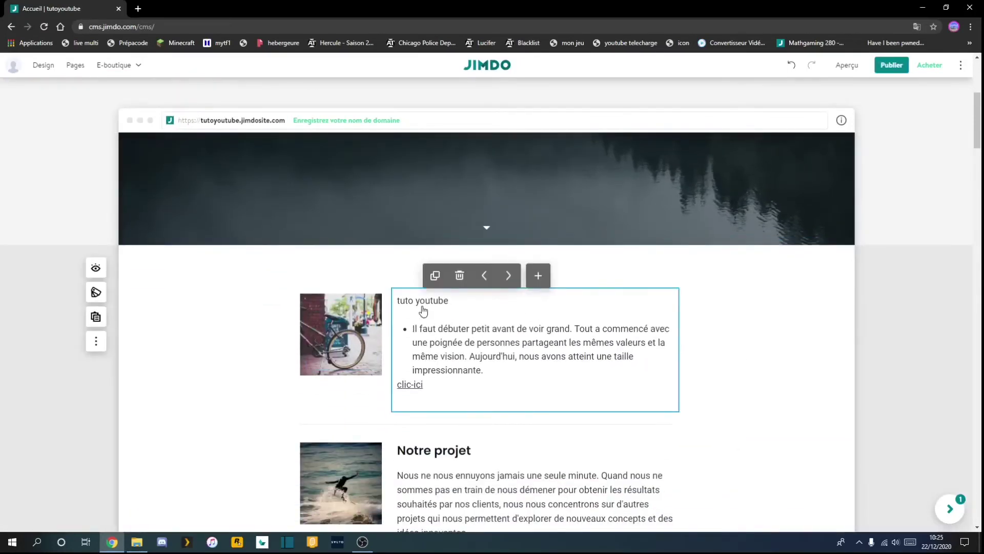
scroll(423, 310, down, 1)
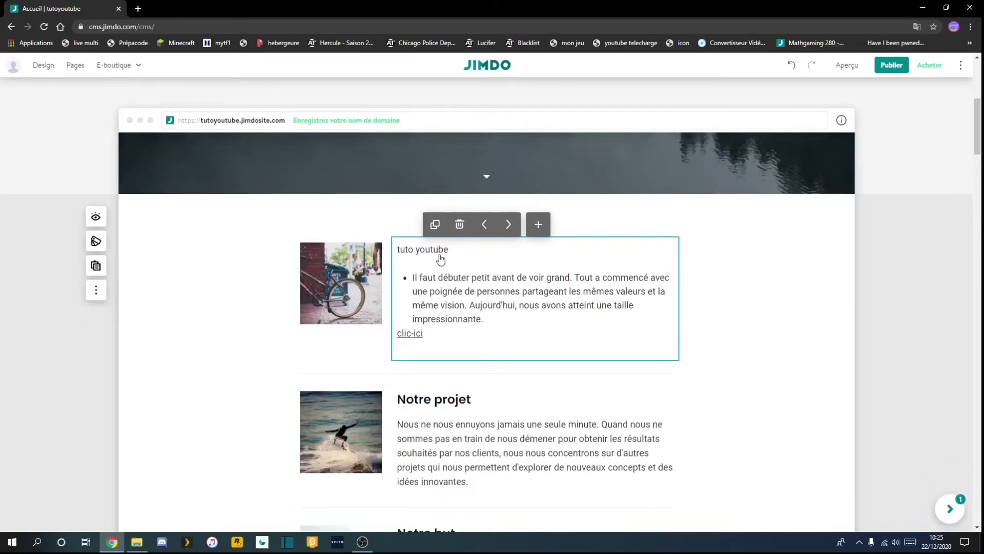
click(96, 218)
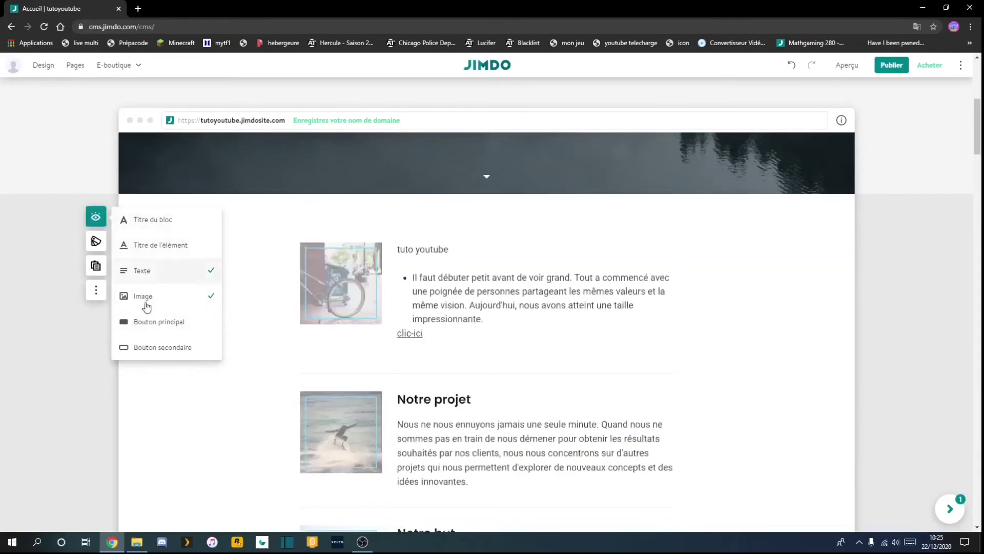
click(144, 323)
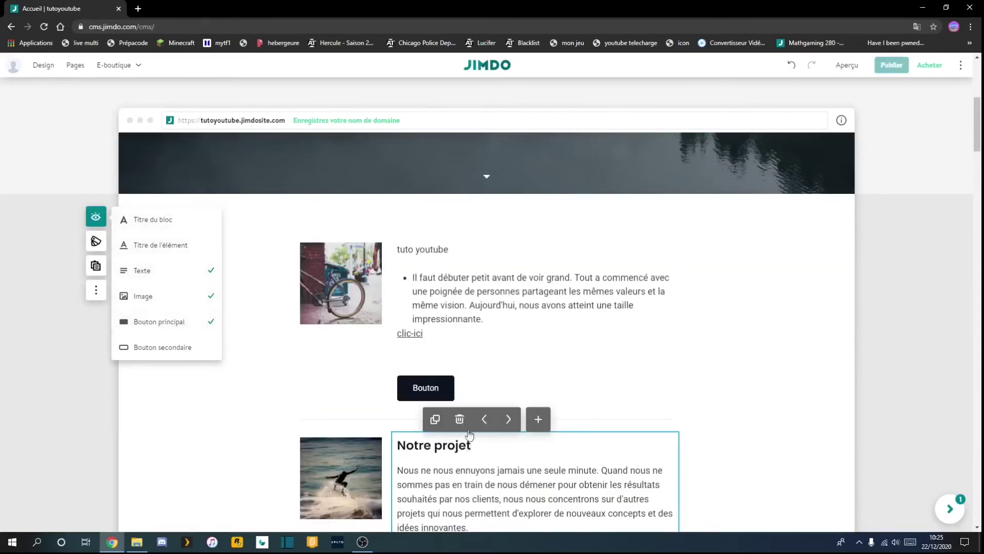
scroll(194, 286, down, 4)
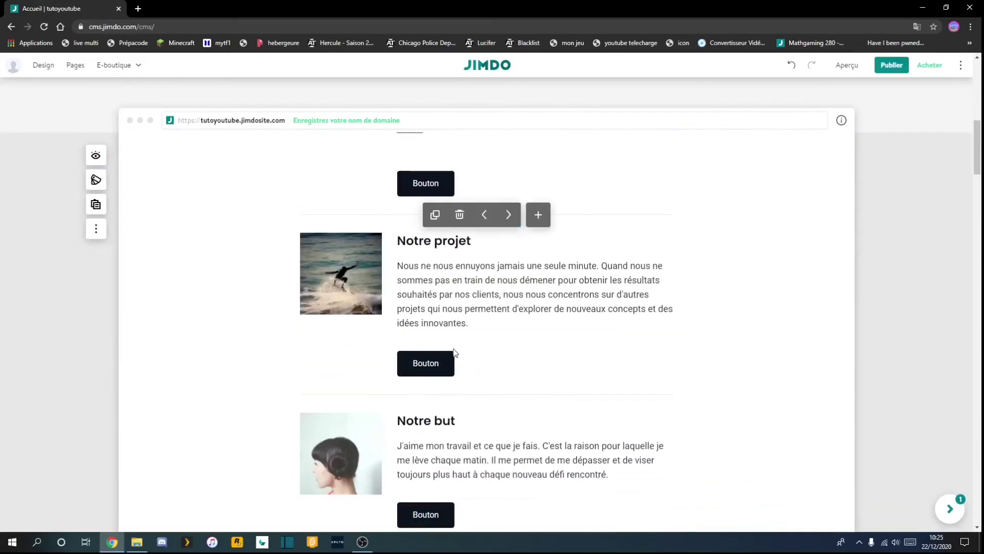
Step: Delete the "Notre projet" and "Notre but" items from the list block
click(480, 254)
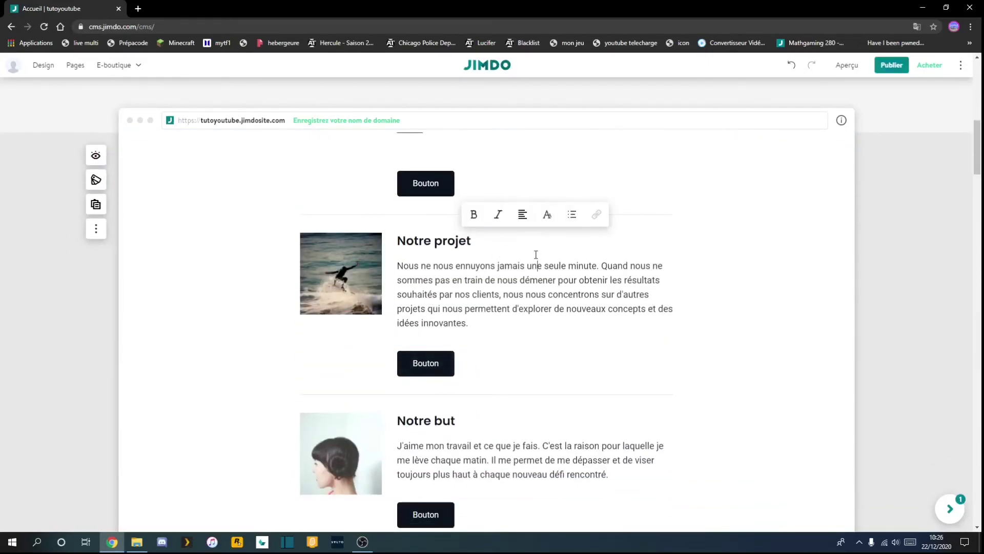
click(356, 266)
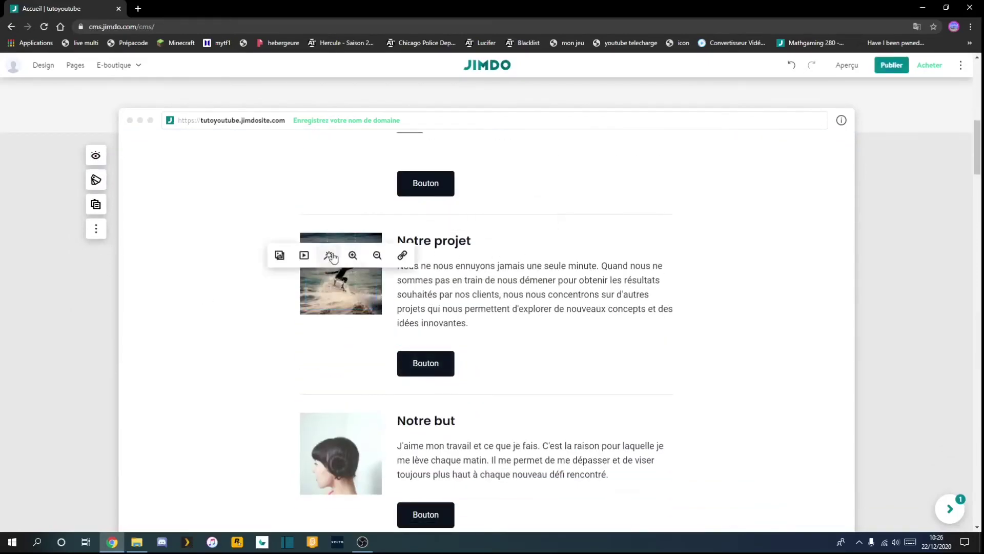
mouse_move(479, 281)
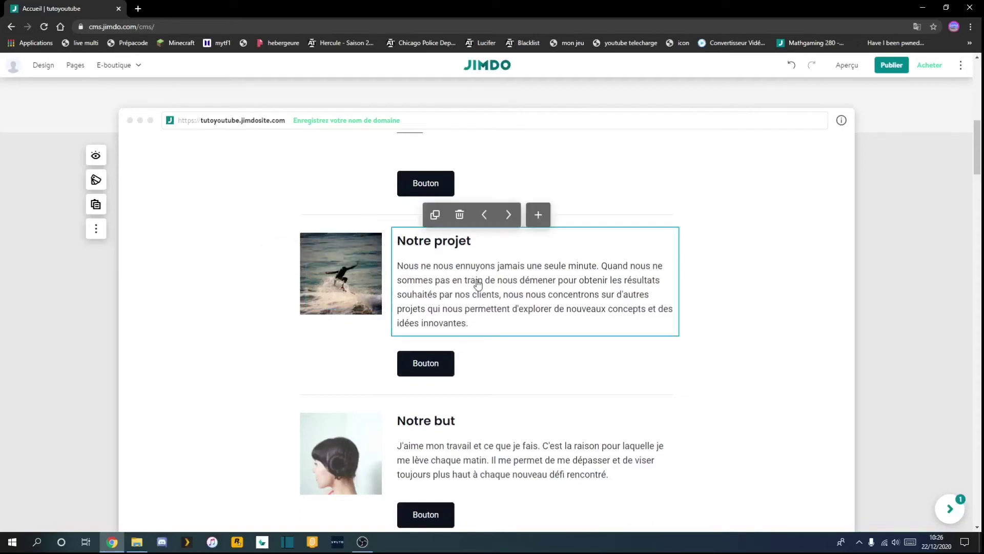
click(458, 218)
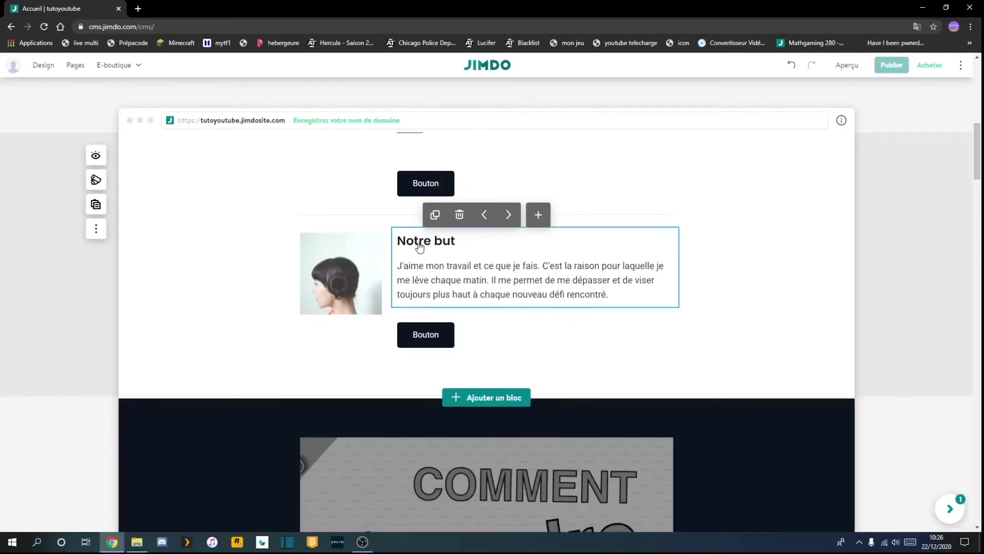
click(460, 215)
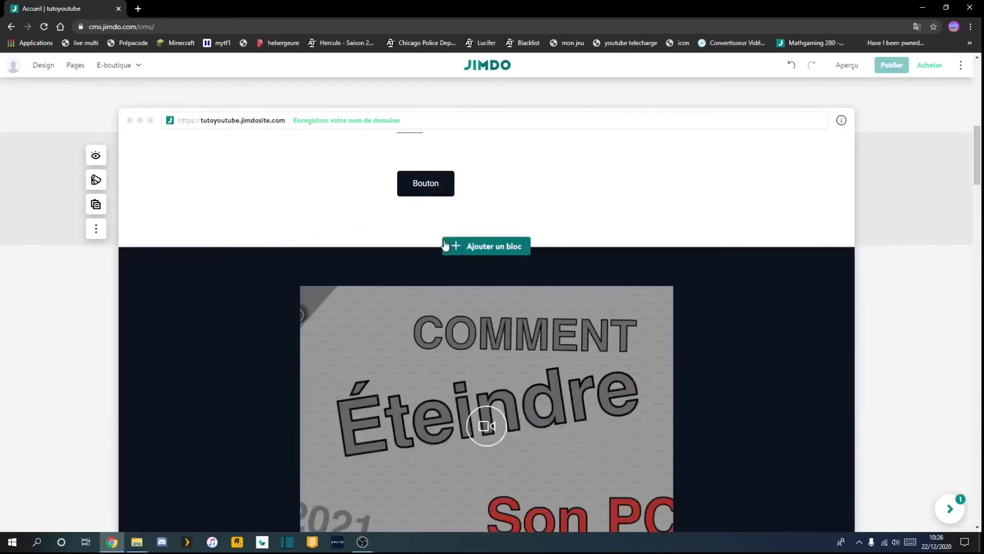
Step: Browse the Bannière and Musique designs and apply the Bannière design with the image left of the text, without a button, to the bicycle block
scroll(445, 245, up, 3)
scroll(446, 245, up, 1)
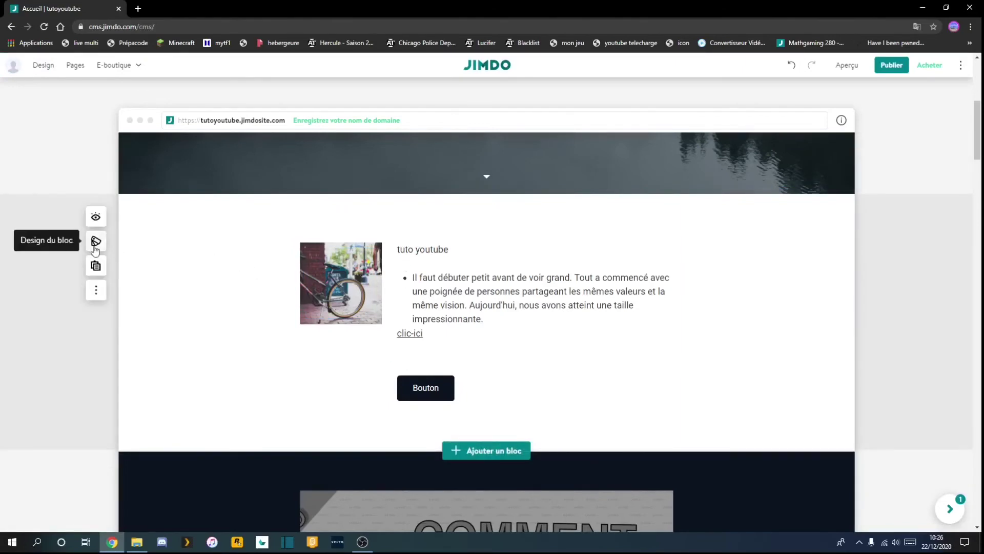
click(93, 250)
click(41, 338)
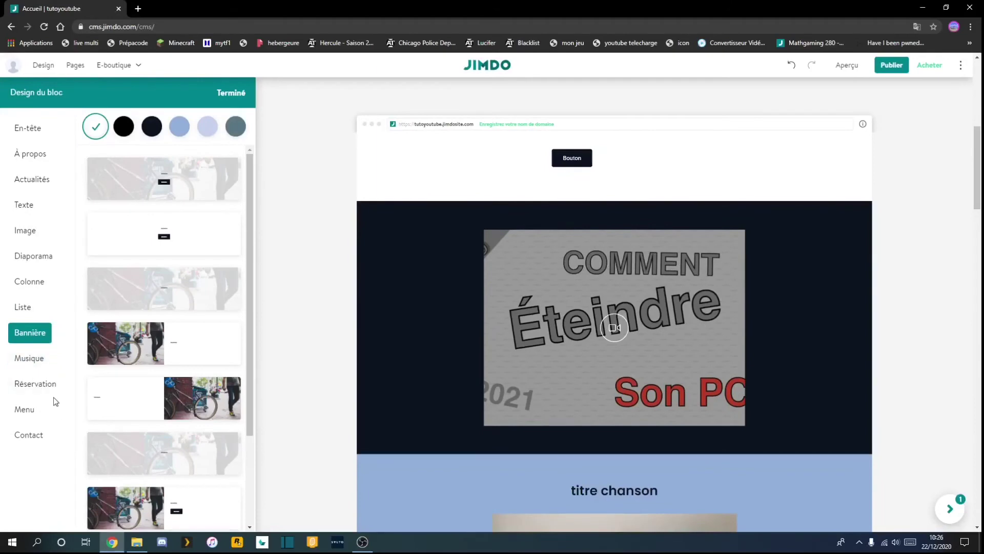
scroll(170, 505, down, 2)
scroll(190, 429, down, 1)
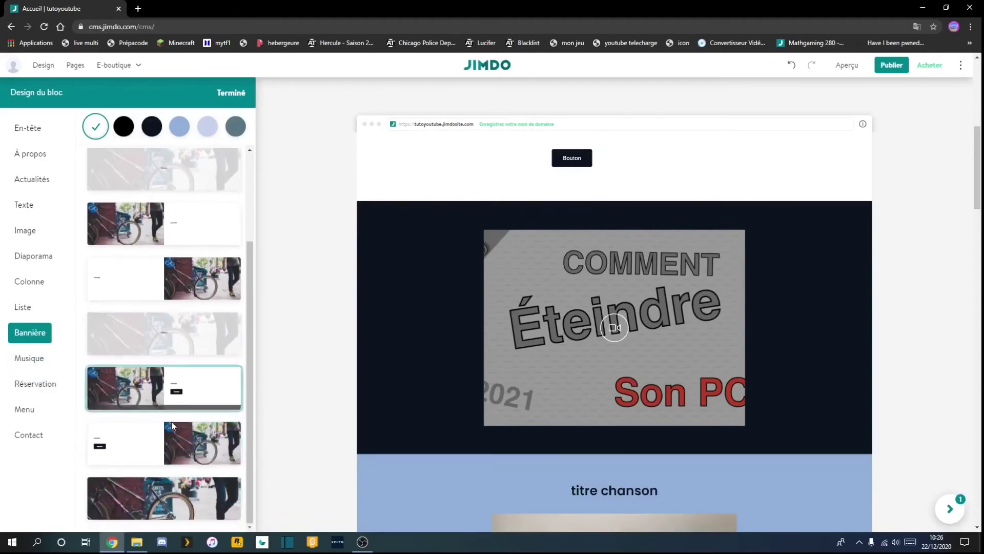
click(32, 361)
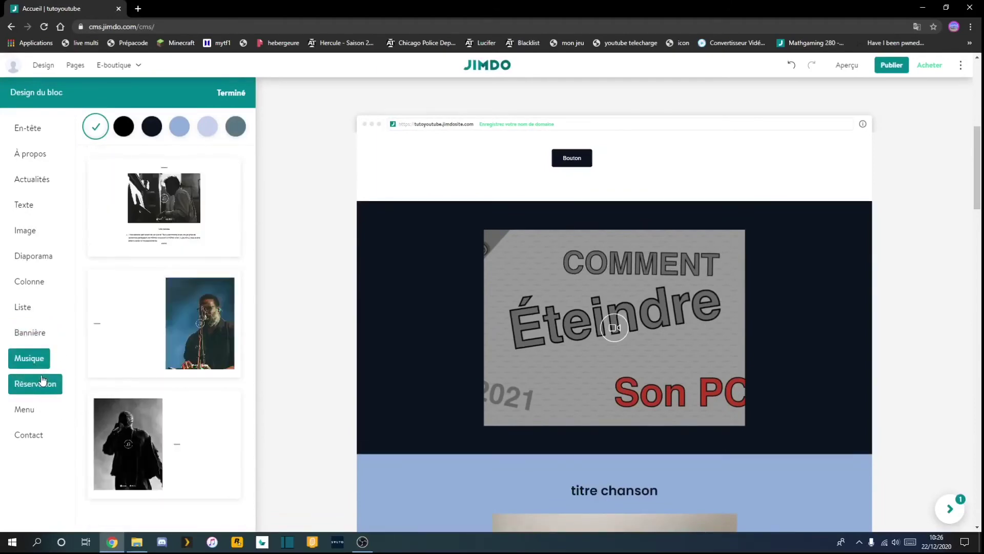
click(31, 335)
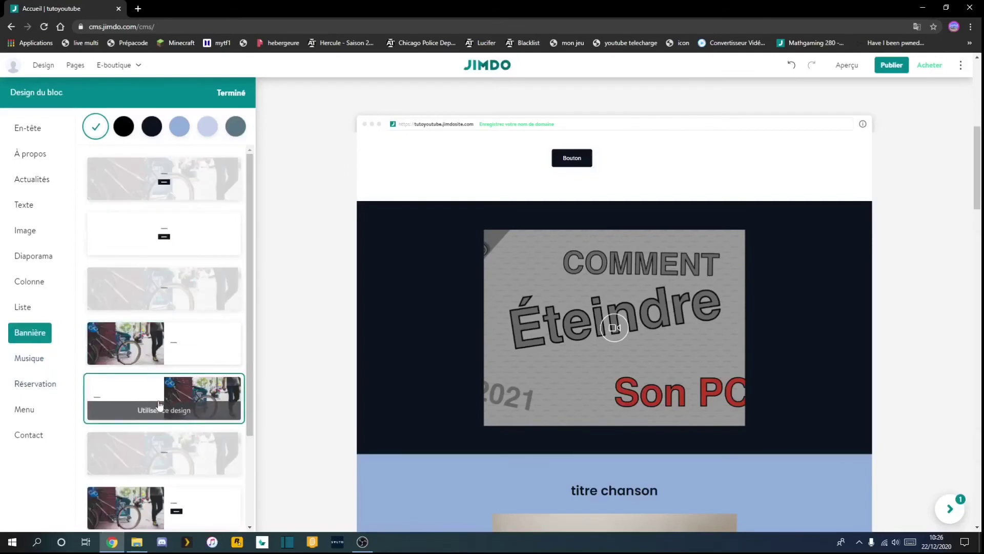
click(159, 353)
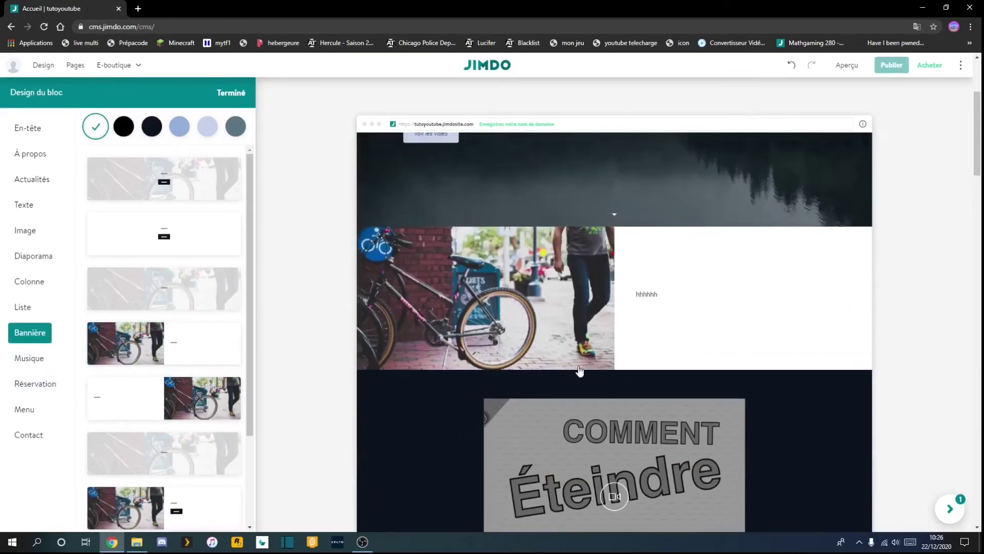
scroll(661, 352, up, 1)
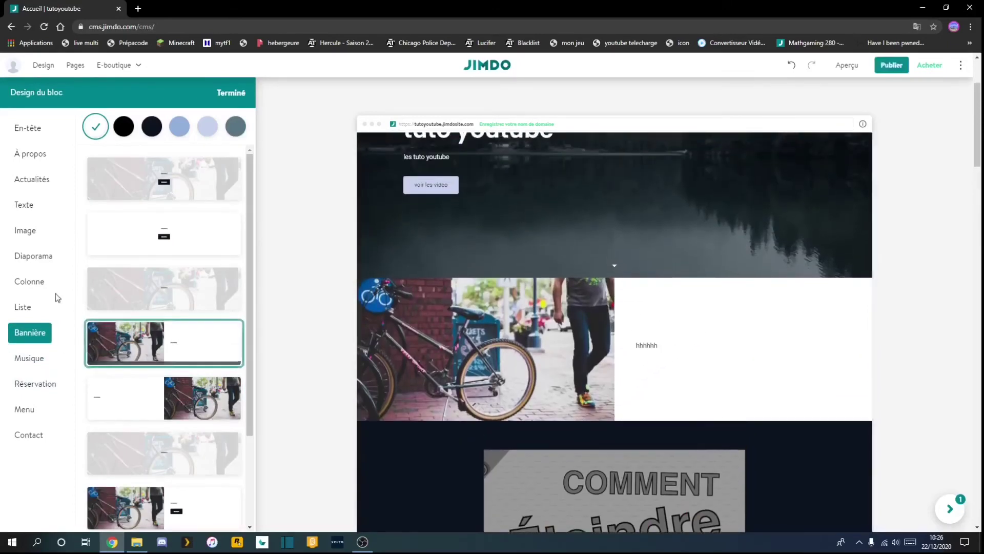
click(229, 92)
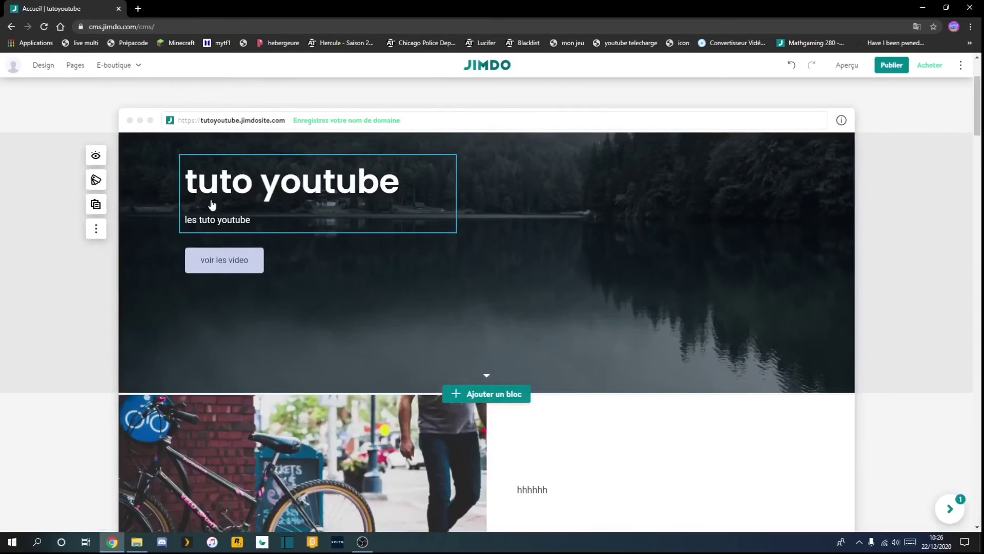
Step: Check which elements can be shown or hidden in the header block with the lake background
scroll(241, 290, up, 1)
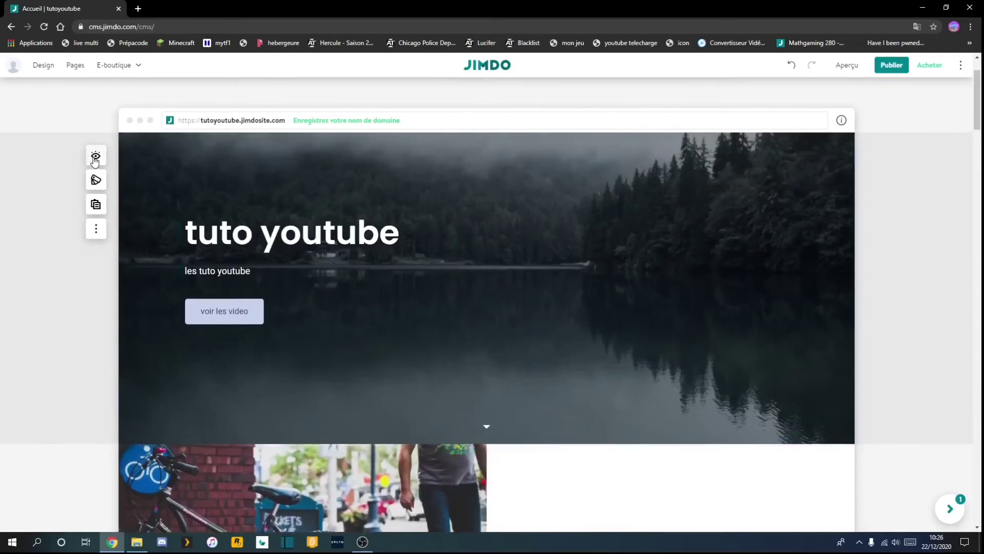
click(96, 157)
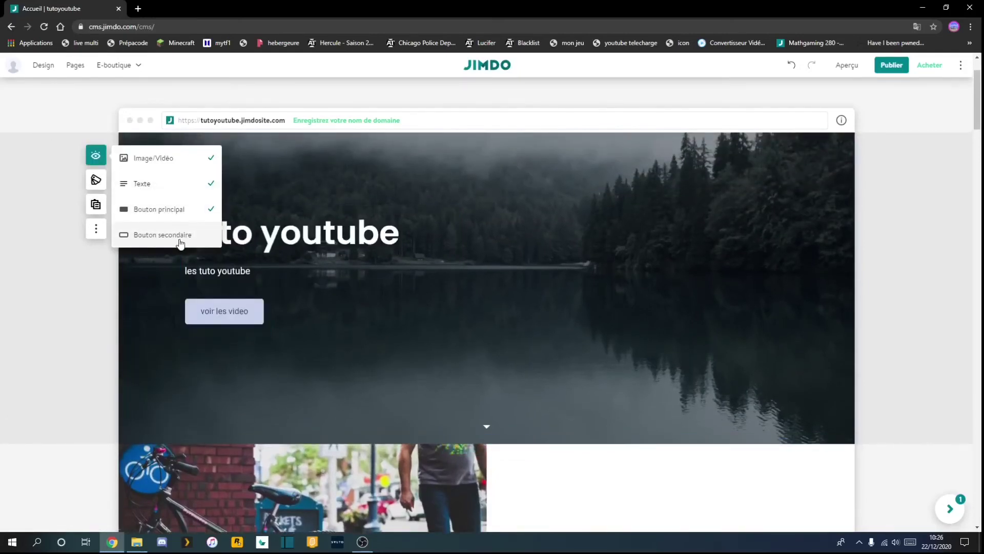
scroll(149, 314, down, 10)
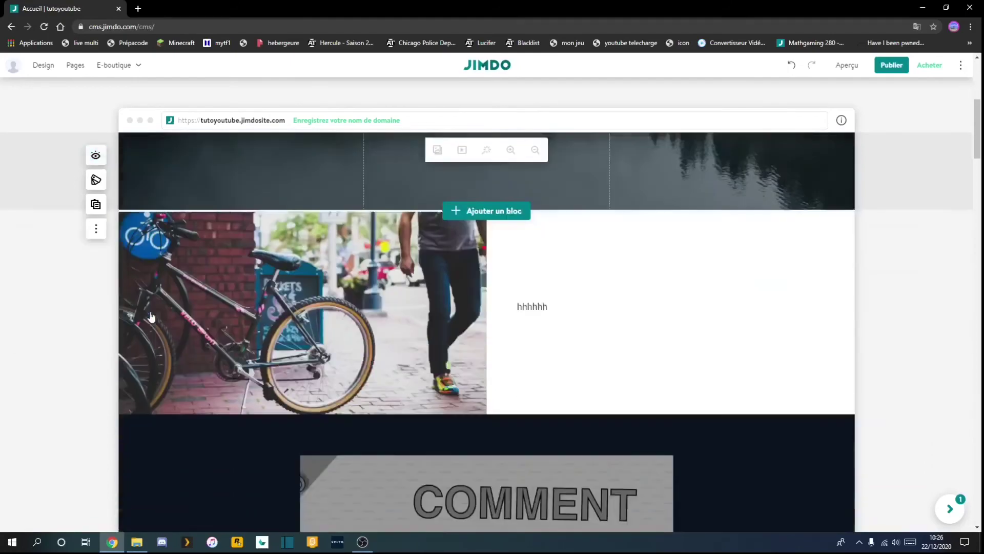
Step: Show the secondary button beside "En savoir plus" in the "les différent tuto" slideshow block
scroll(225, 324, down, 18)
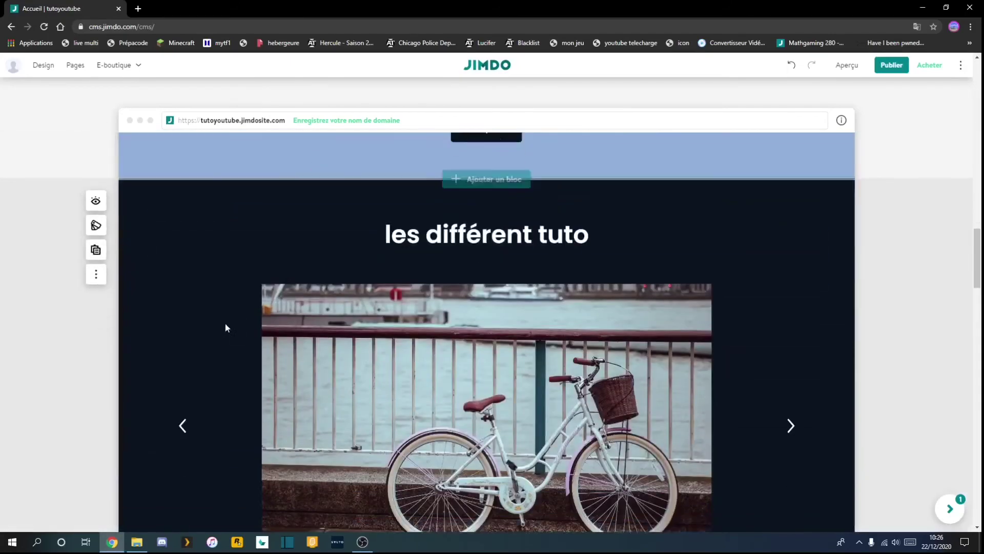
scroll(226, 324, down, 1)
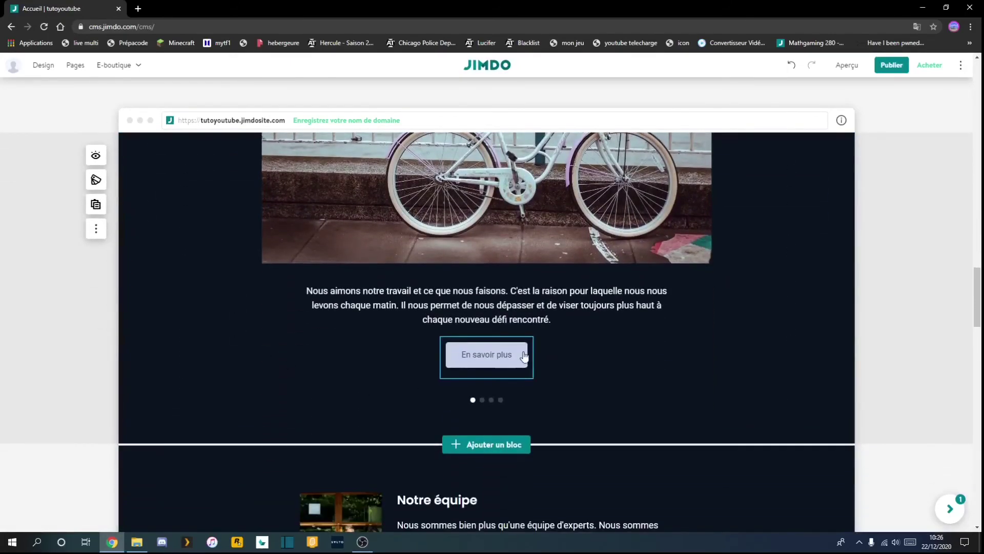
click(97, 157)
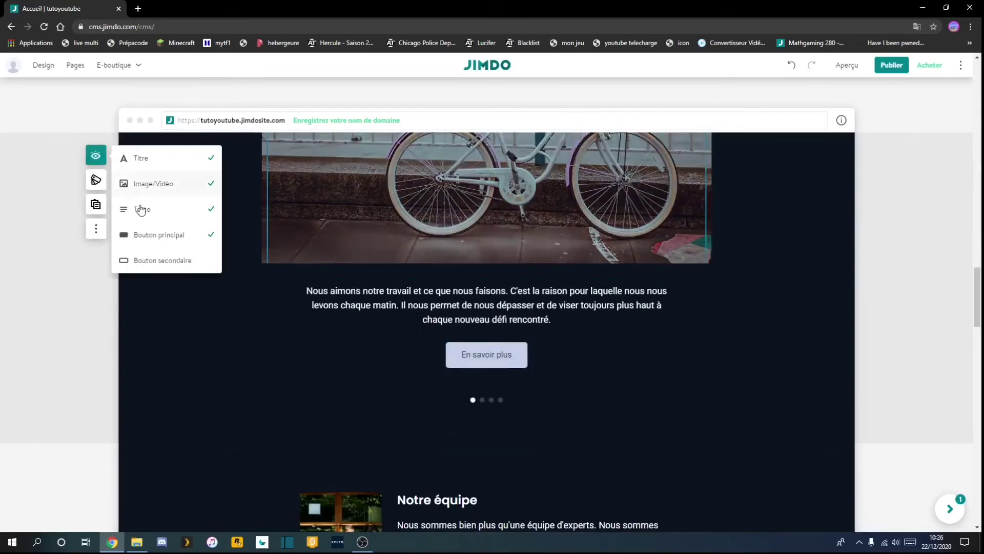
click(159, 261)
scroll(260, 356, down, 1)
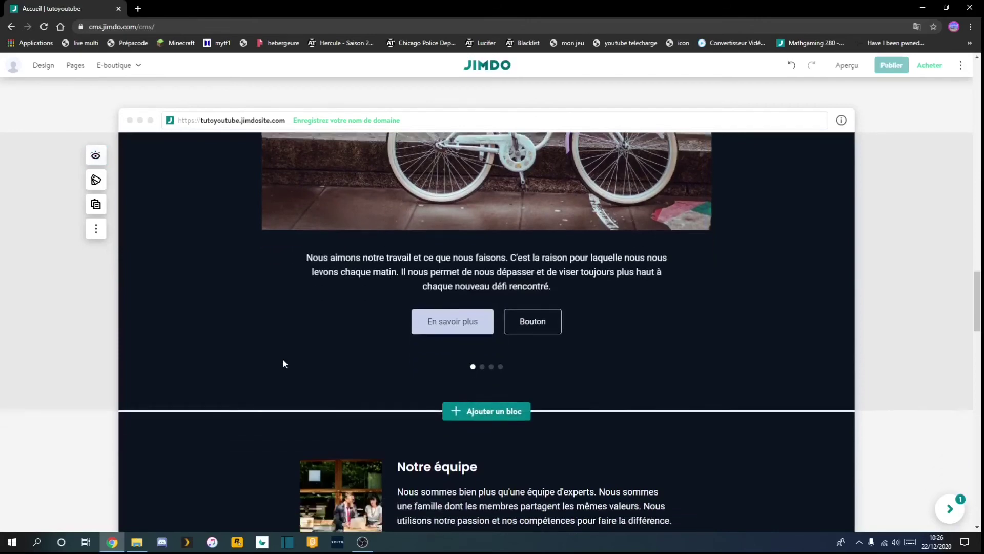
scroll(489, 297, down, 12)
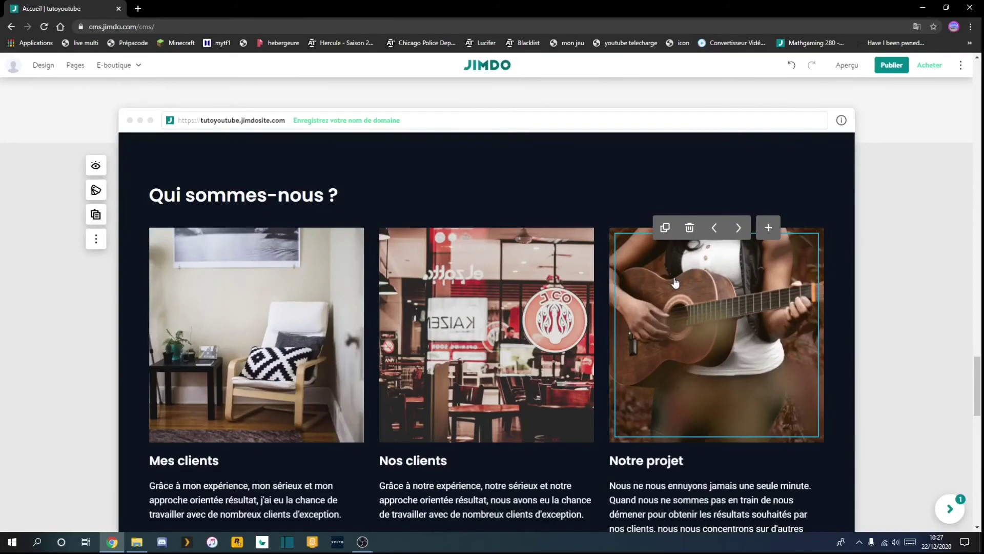
scroll(325, 256, down, 4)
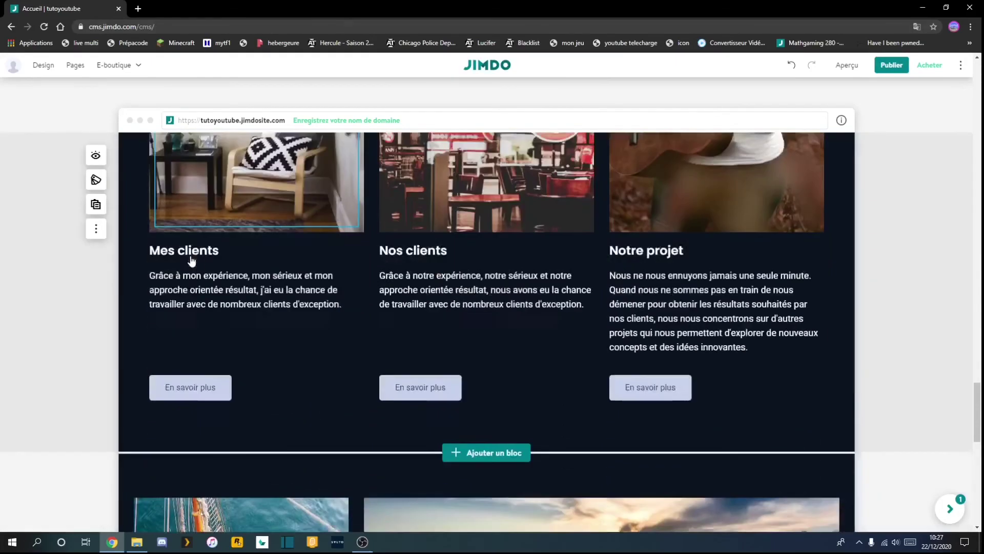
scroll(192, 260, down, 11)
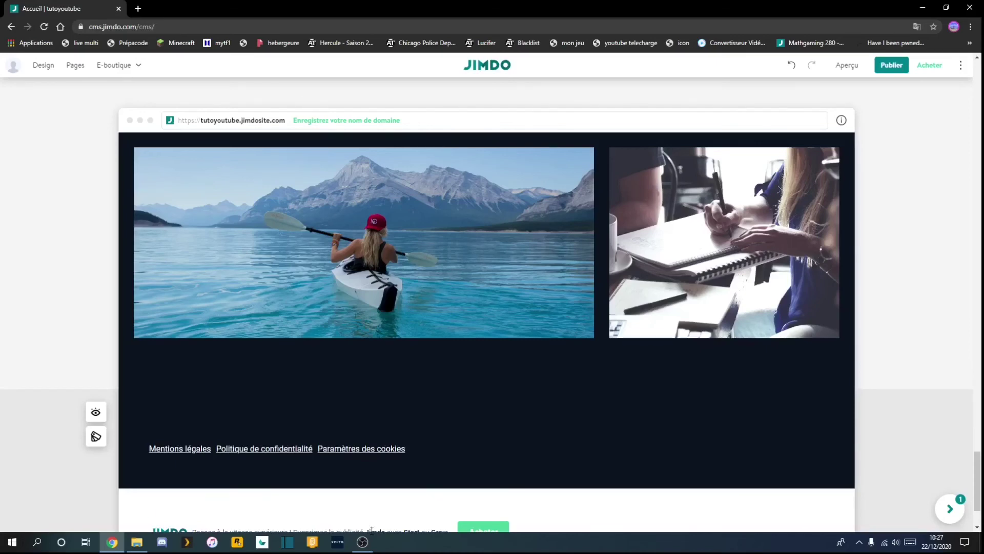
click(359, 541)
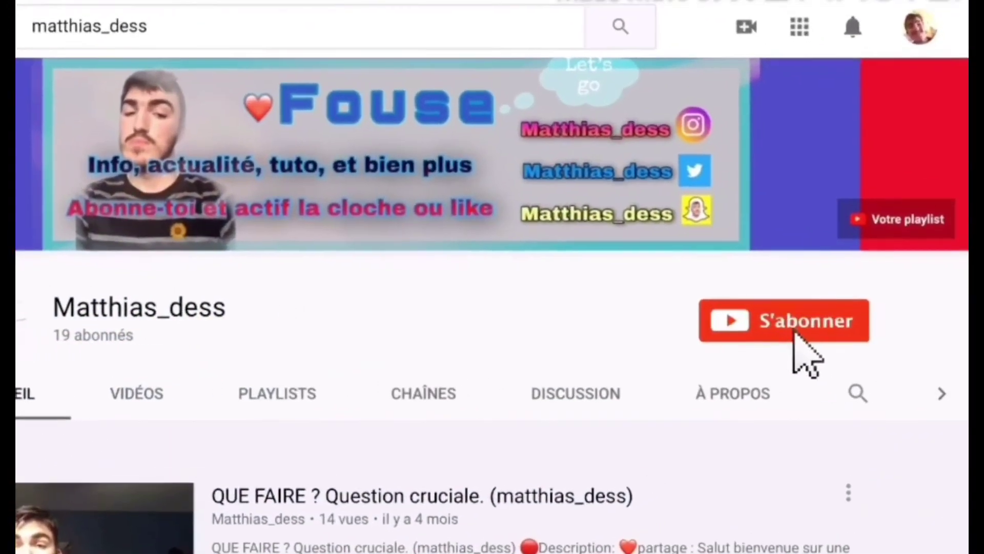
click(795, 332)
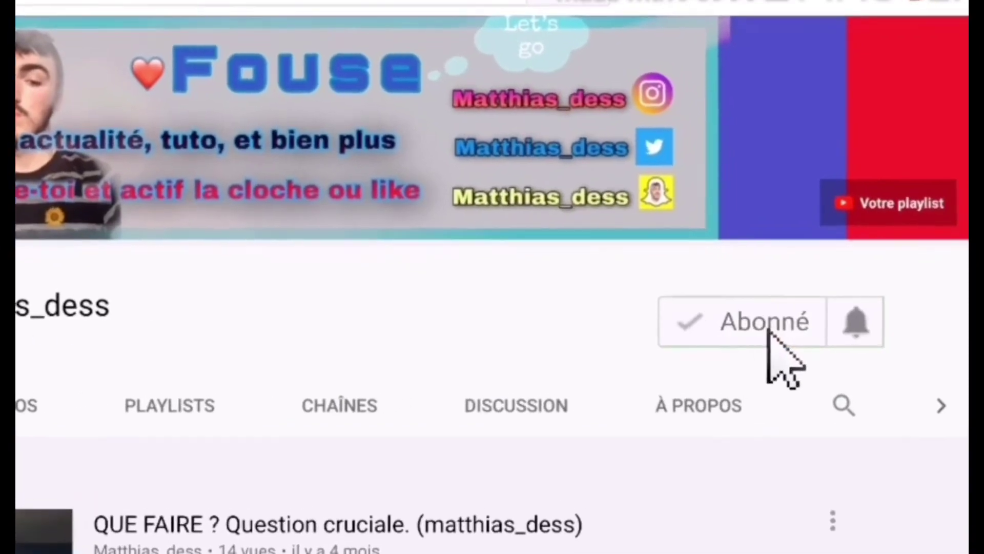
click(826, 333)
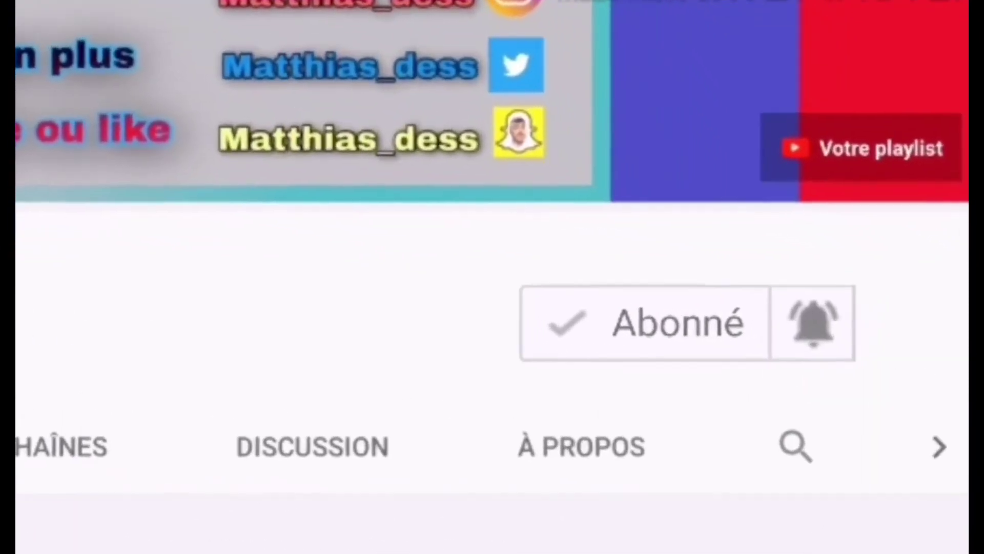